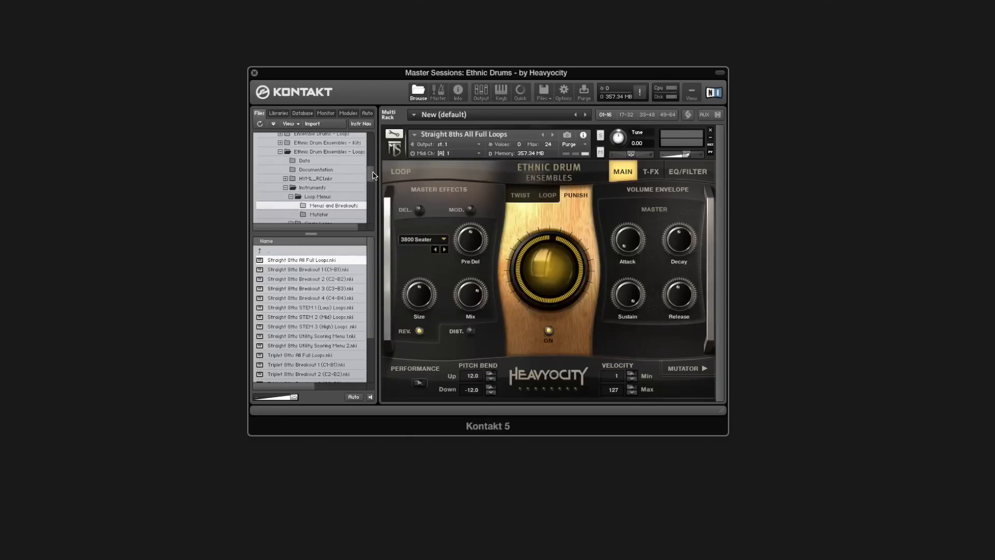
- Open the Ethnic Drum Ensembles – Kits folder and audition the lower group of coloured keys in the Ethnic Drum Ens Menu (ALL) kit
{"action": "left_click", "coordinate": [300, 139]}
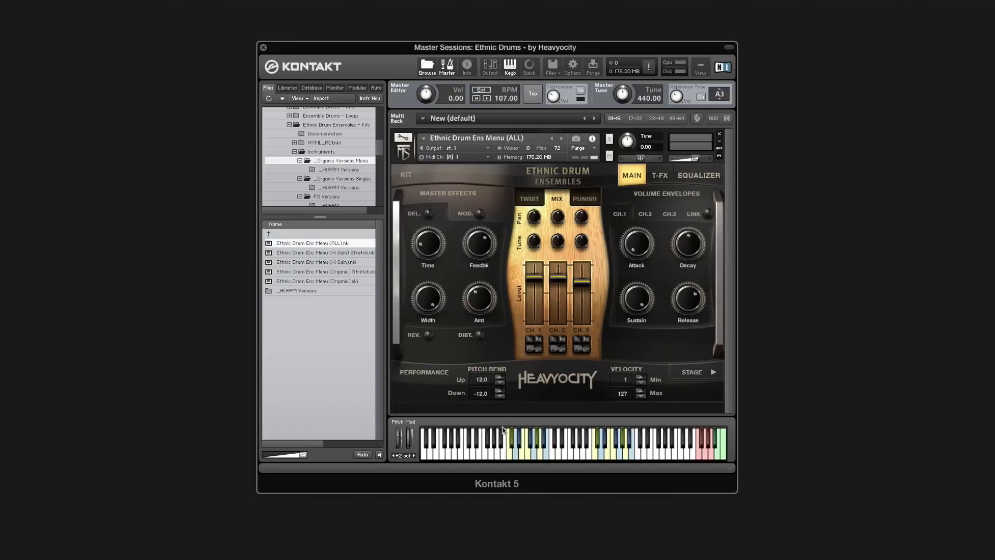
{"action": "left_click", "coordinate": [510, 452]}
{"action": "left_click", "coordinate": [515, 450]}
{"action": "left_click", "coordinate": [521, 451]}
{"action": "left_click", "coordinate": [528, 451]}
{"action": "left_click", "coordinate": [509, 452]}
{"action": "left_click", "coordinate": [515, 453]}
{"action": "left_click", "coordinate": [522, 450]}
{"action": "left_click", "coordinate": [527, 453]}
{"action": "left_click", "coordinate": [534, 447]}
{"action": "left_click", "coordinate": [539, 450]}
{"action": "left_click", "coordinate": [545, 454]}
- Audition the upper group of coloured keys in descending order on the on-screen keyboard
{"action": "left_click", "coordinate": [632, 455]}
{"action": "left_click", "coordinate": [627, 451]}
{"action": "left_click", "coordinate": [622, 444]}
{"action": "left_click", "coordinate": [620, 452]}
{"action": "left_click", "coordinate": [615, 444]}
{"action": "left_click", "coordinate": [612, 451]}
{"action": "left_click", "coordinate": [605, 443]}
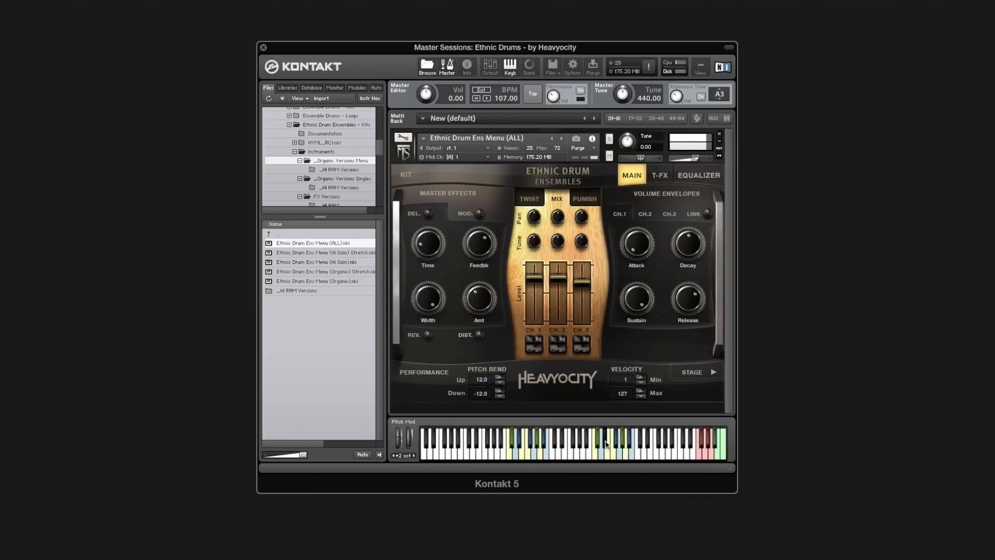
{"action": "left_click", "coordinate": [601, 452]}
{"action": "left_click", "coordinate": [594, 453]}
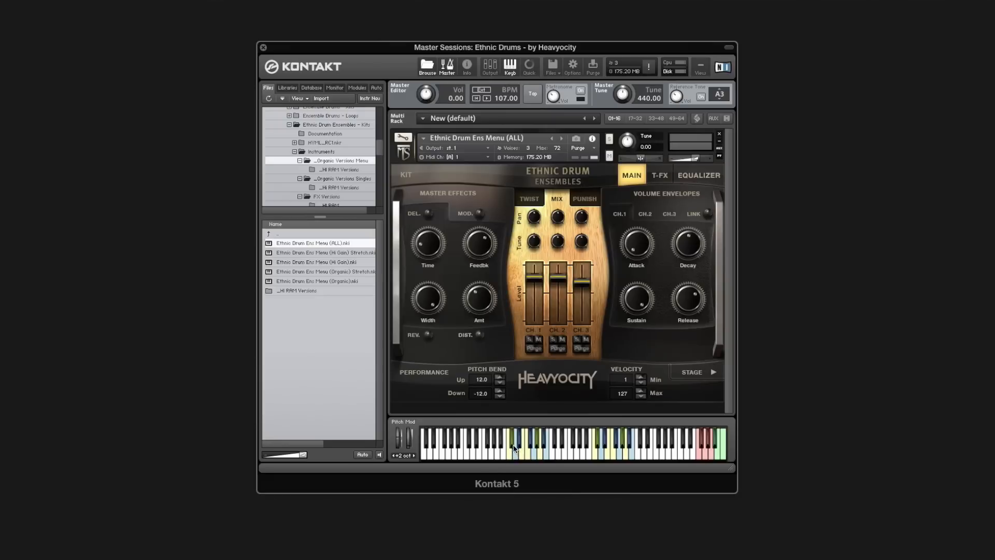
- Play the lowest coloured key and solo mix channels 1, 2 and 3 in turn to compare the microphone perspectives
{"action": "left_click", "coordinate": [511, 453]}
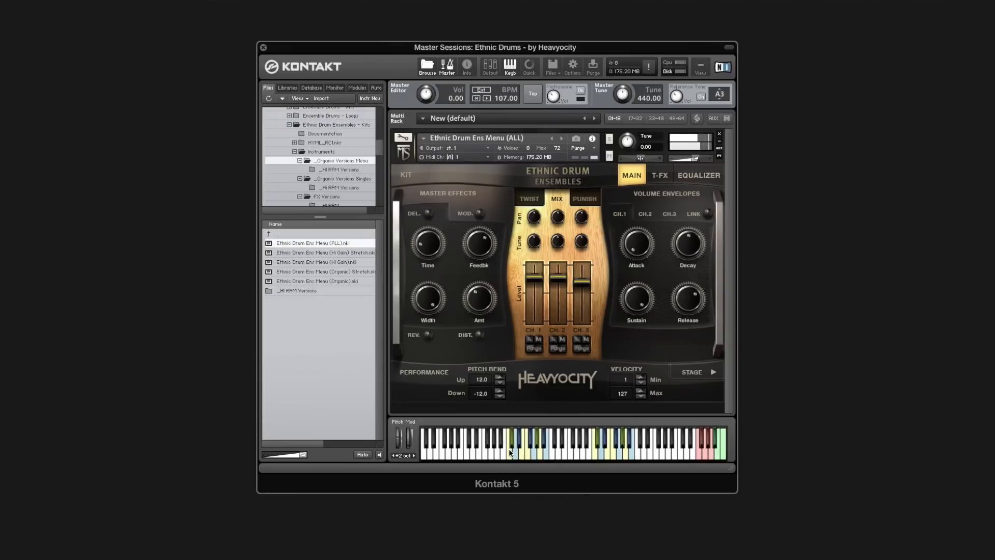
{"action": "left_click", "coordinate": [529, 339]}
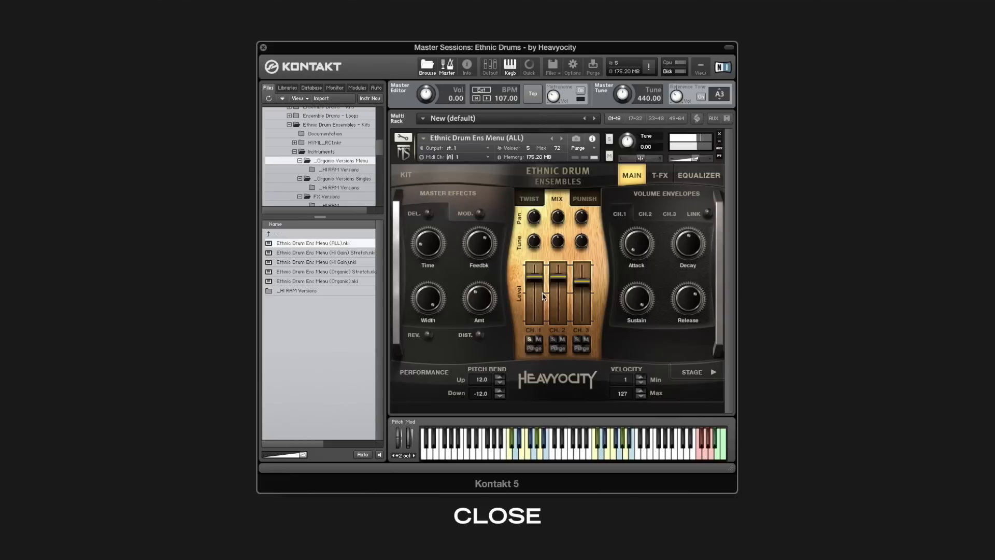
{"action": "left_click", "coordinate": [553, 340]}
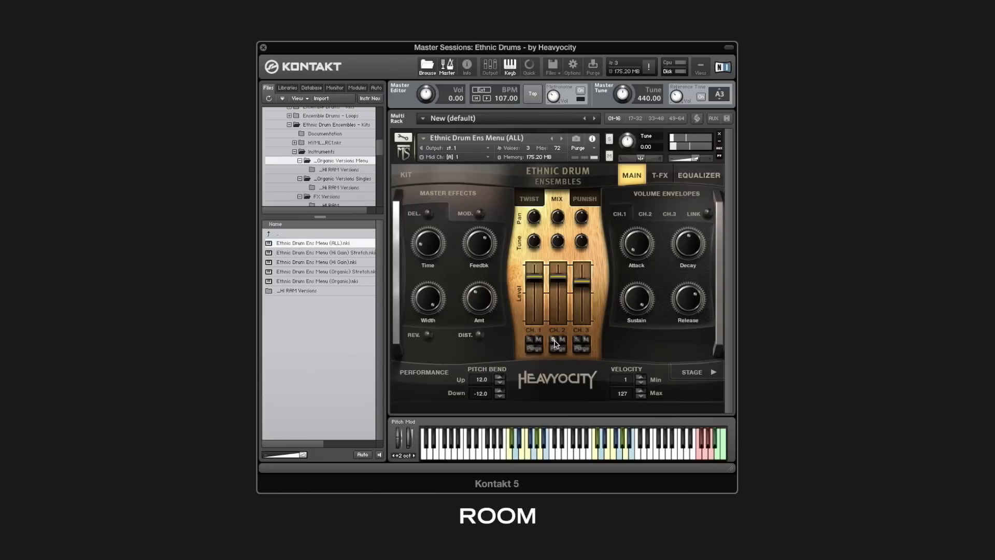
{"action": "left_click", "coordinate": [577, 340]}
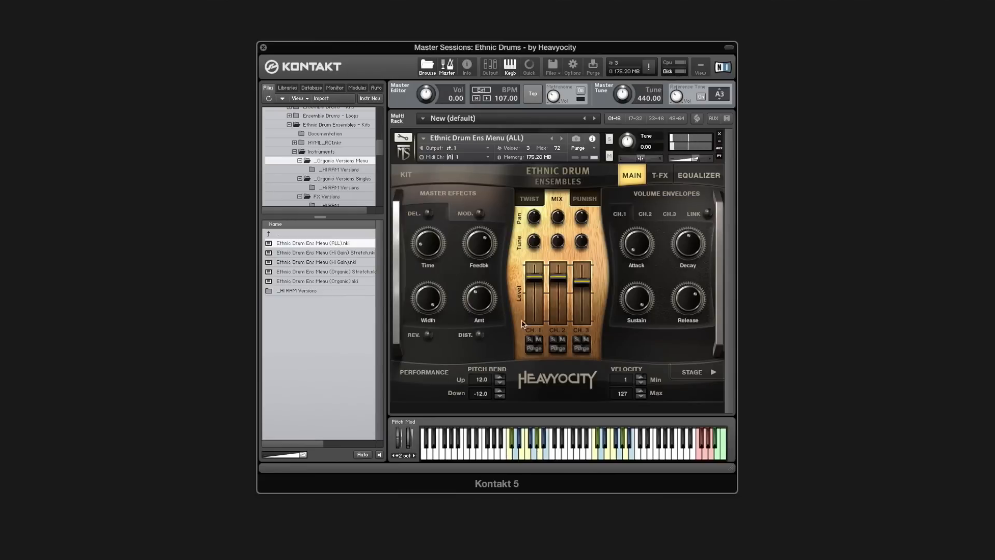
- Lower channel 1's level, toggle its solo and adjust its tuning in the kit's mix section
{"action": "mouse_move", "coordinate": [538, 279]}
{"action": "left_mouse_down"}
{"action": "mouse_move", "coordinate": [538, 294]}
{"action": "mouse_move", "coordinate": [538, 275]}
{"action": "mouse_move", "coordinate": [556, 280]}
{"action": "mouse_move", "coordinate": [544, 295]}
{"action": "left_mouse_up"}
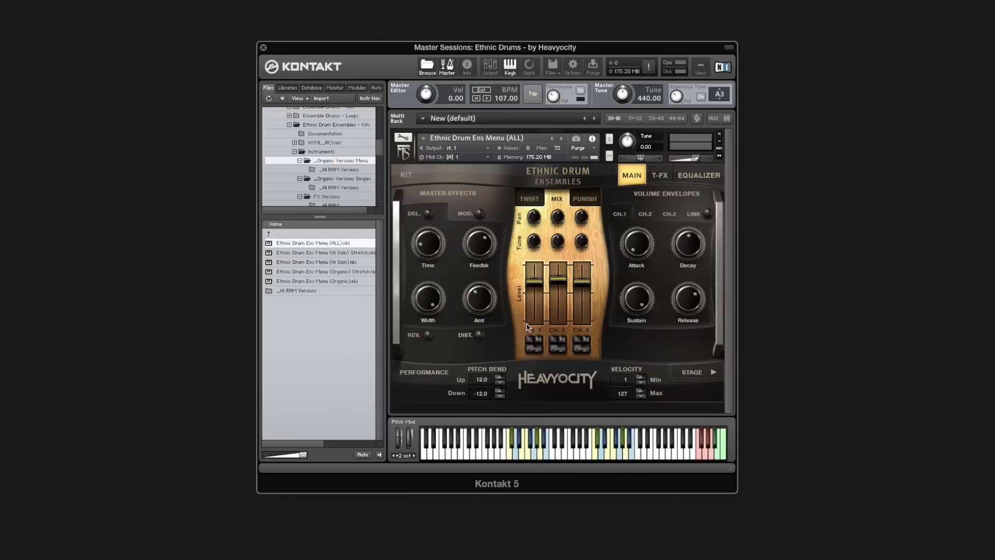
{"action": "left_click", "coordinate": [530, 339]}
{"action": "mouse_move", "coordinate": [535, 244]}
{"action": "left_mouse_down"}
{"action": "mouse_move", "coordinate": [537, 228]}
{"action": "mouse_move", "coordinate": [538, 243]}
{"action": "left_mouse_up"}
- Look over the kit's T-FX and Equalizer pages and return to the Main page
{"action": "left_click", "coordinate": [655, 176]}
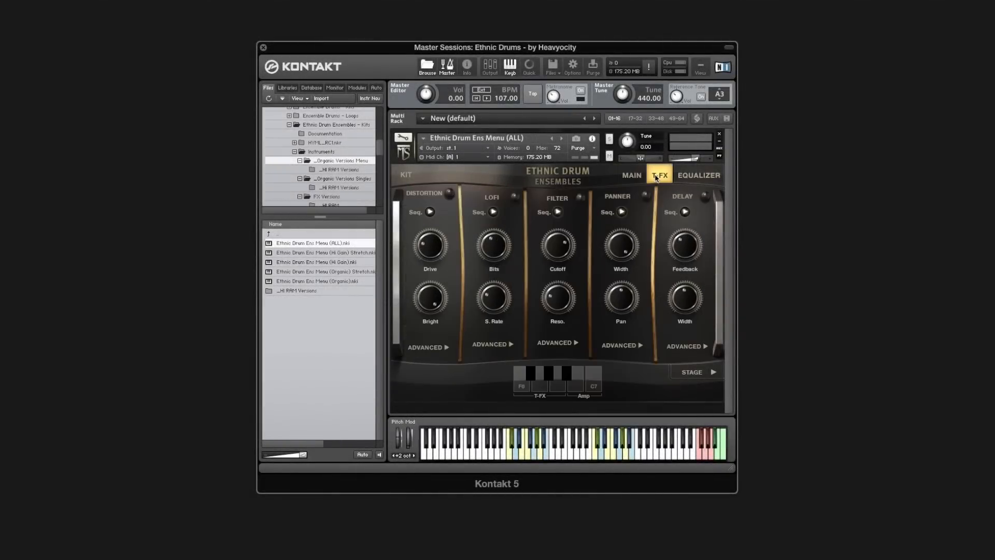
{"action": "left_click", "coordinate": [683, 176]}
{"action": "left_click", "coordinate": [632, 176]}
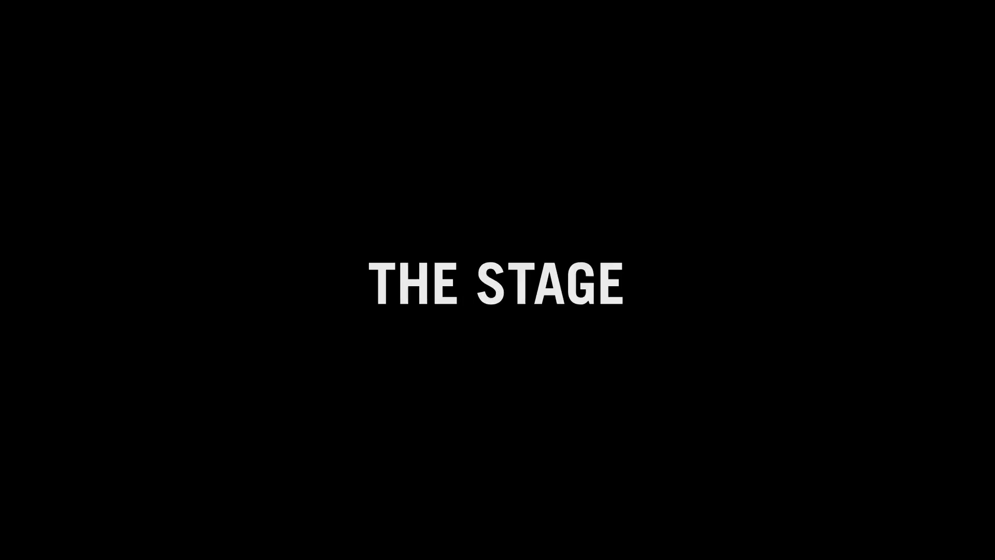
- Open the Stage page and try several drum positions for key C2, returning the drum to the centre of the stage
{"action": "left_click", "coordinate": [692, 372]}
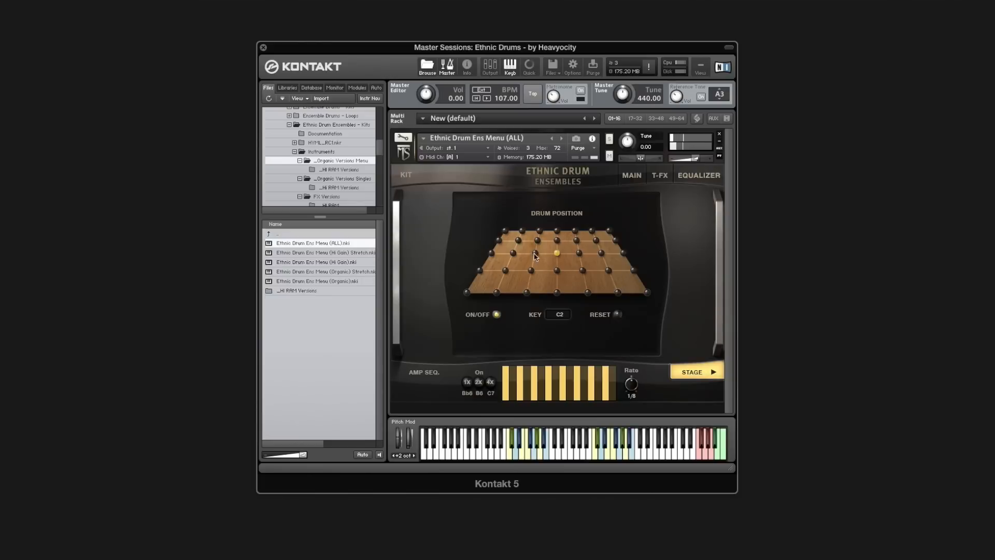
{"action": "left_click", "coordinate": [557, 241]}
{"action": "left_click_drag", "start_coordinate": [558, 243], "coordinate": [496, 256]}
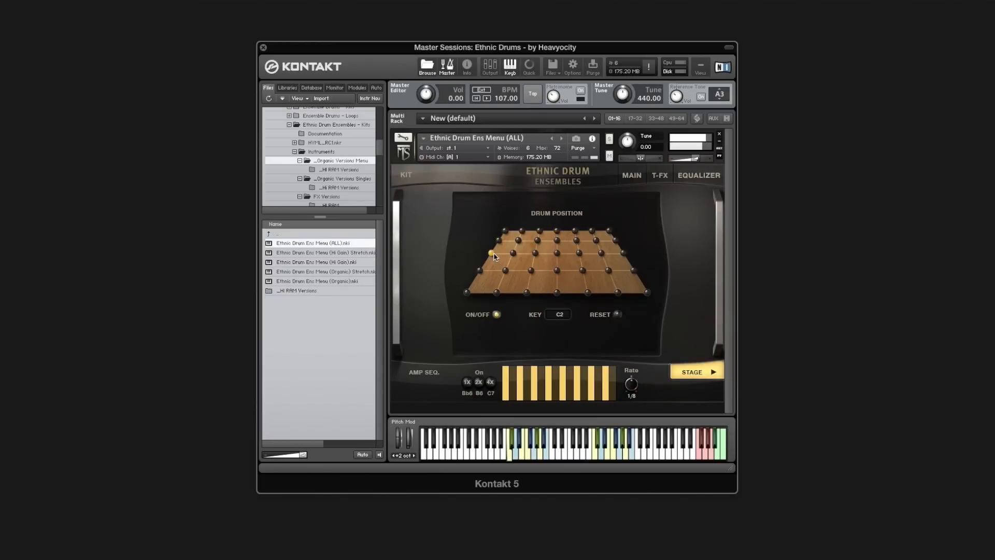
{"action": "left_click", "coordinate": [505, 270]}
{"action": "left_click", "coordinate": [531, 271]}
{"action": "left_click", "coordinate": [557, 271]}
{"action": "left_click", "coordinate": [558, 252]}
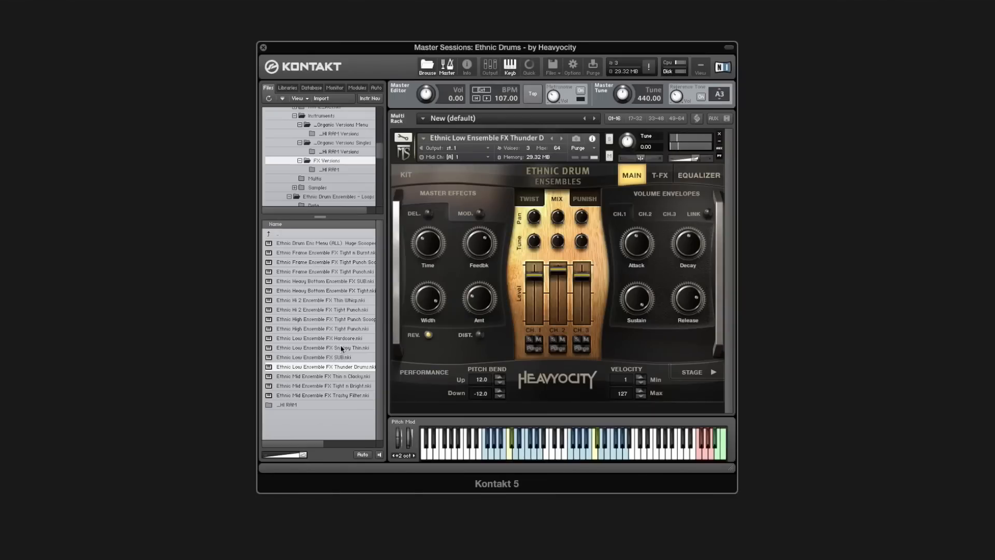
- Load the Ethnic Low Ensemble FX Snappy Thin, Ethnic Low Ensemble FX Hardcore and Ethnic Heavy Bottom Ensemble patches one after another
{"action": "left_click", "coordinate": [343, 347]}
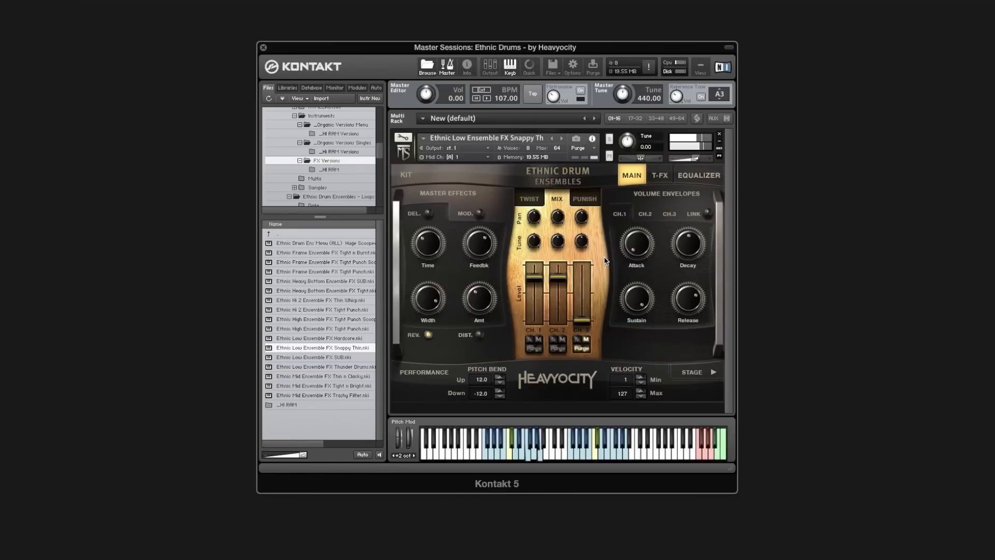
{"action": "double_click", "coordinate": [342, 338]}
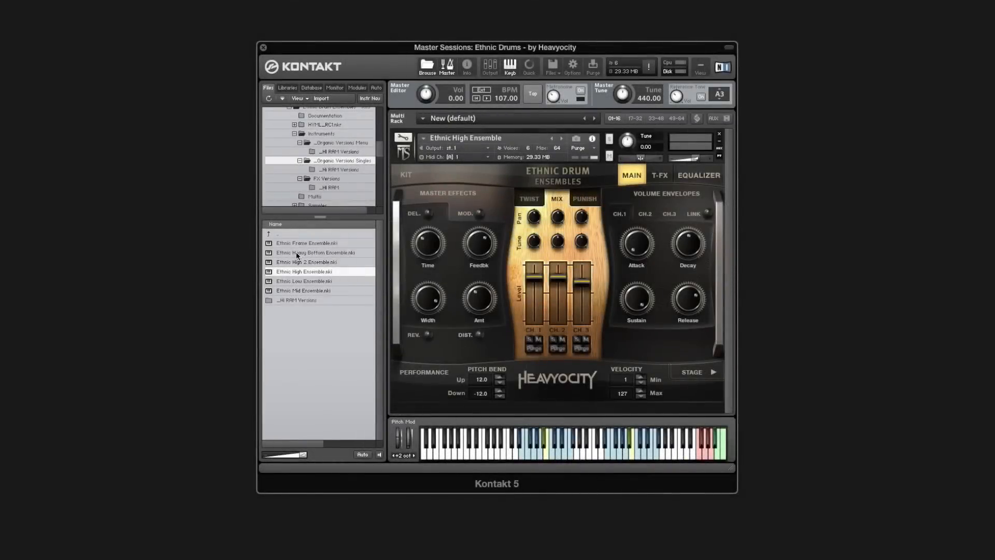
{"action": "left_click_drag", "start_coordinate": [297, 255], "coordinate": [566, 222]}
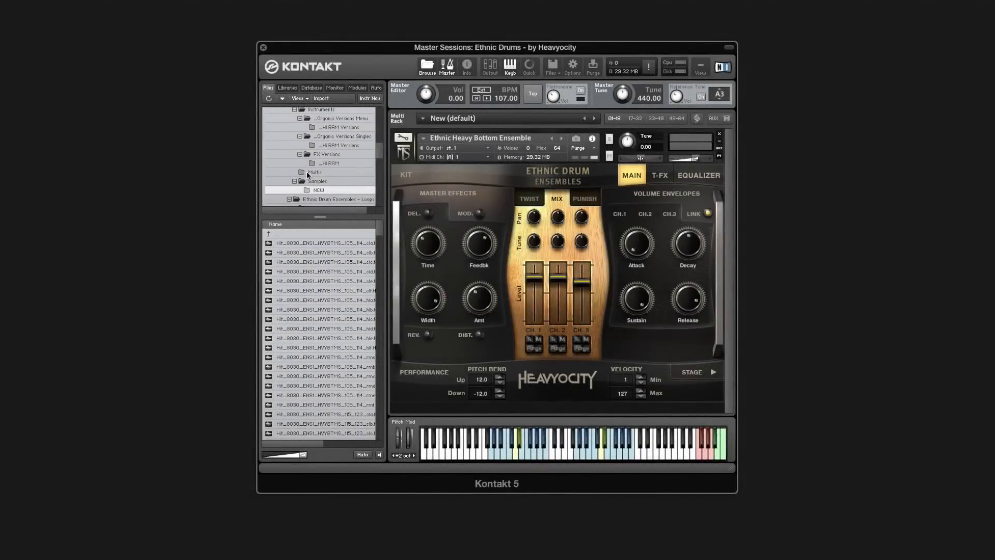
- Open the Multis folder and set the Ethnic Mid Ensemble's MIDI channel to Port A channel 2 in the Ethnic Drum Ens (All) Hi RAM multi
{"action": "left_click", "coordinate": [316, 173]}
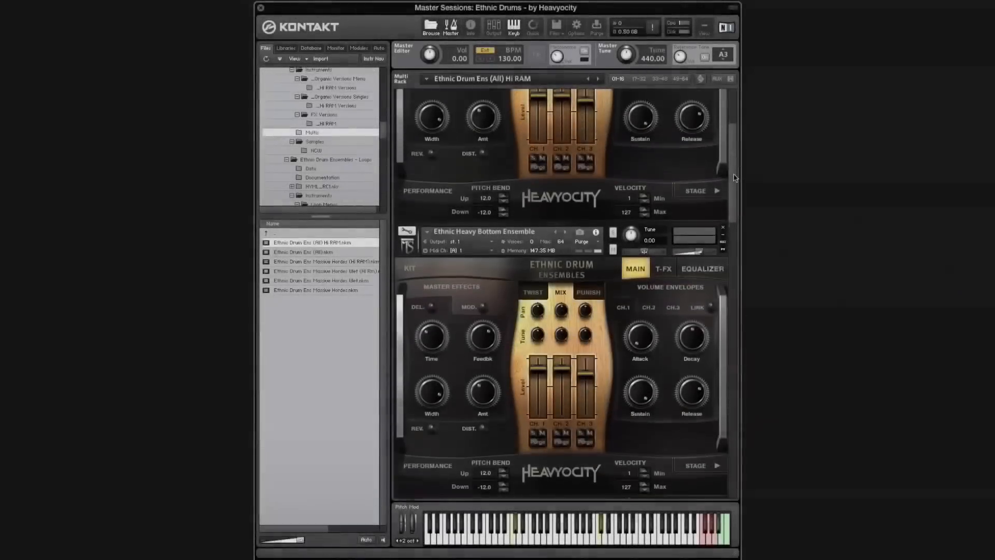
{"action": "left_click_drag", "start_coordinate": [733, 178], "coordinate": [737, 208]}
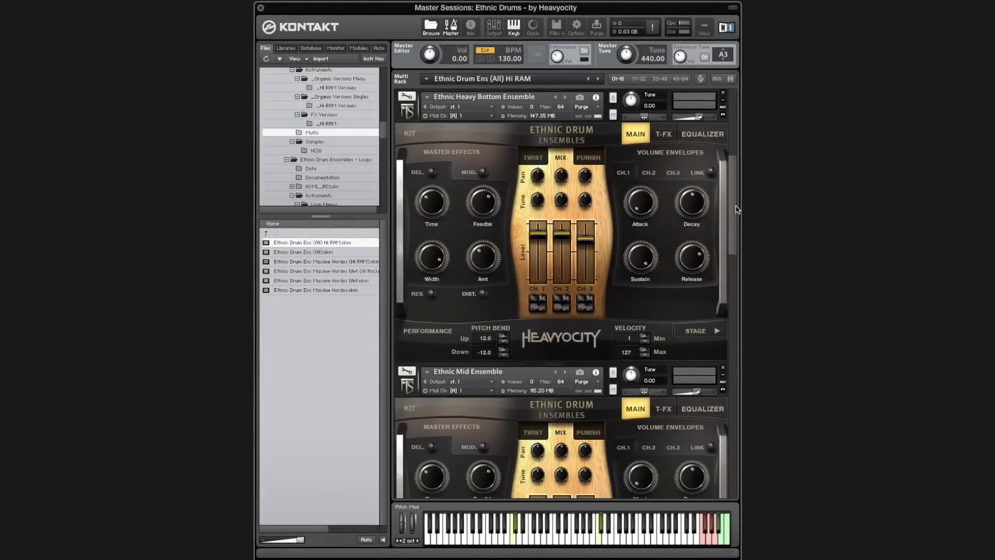
{"action": "left_click", "coordinate": [491, 391]}
{"action": "mouse_move", "coordinate": [490, 407]}
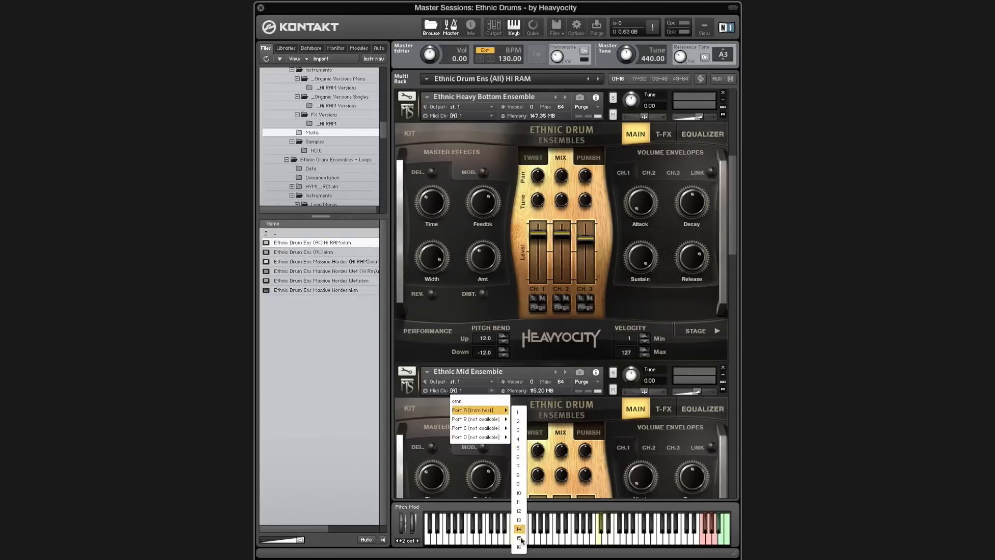
{"action": "left_click", "coordinate": [520, 413]}
{"action": "left_click", "coordinate": [492, 392]}
{"action": "left_click", "coordinate": [522, 424]}
- Set the Ethnic Heavy Bottom Ensemble's MIDI channel to Port A channel 3
{"action": "scroll", "coordinate": [482, 394], "scroll_direction": "up", "scroll_amount": 2}
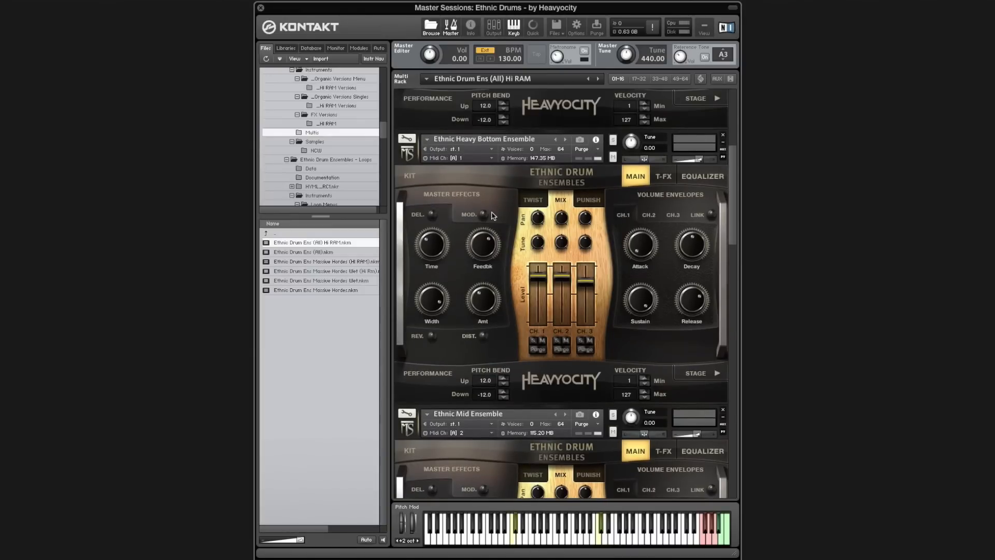
{"action": "left_click", "coordinate": [492, 158]}
{"action": "mouse_move", "coordinate": [492, 180]}
{"action": "left_click", "coordinate": [517, 197]}
{"action": "left_click_drag", "start_coordinate": [734, 234], "coordinate": [732, 148]}
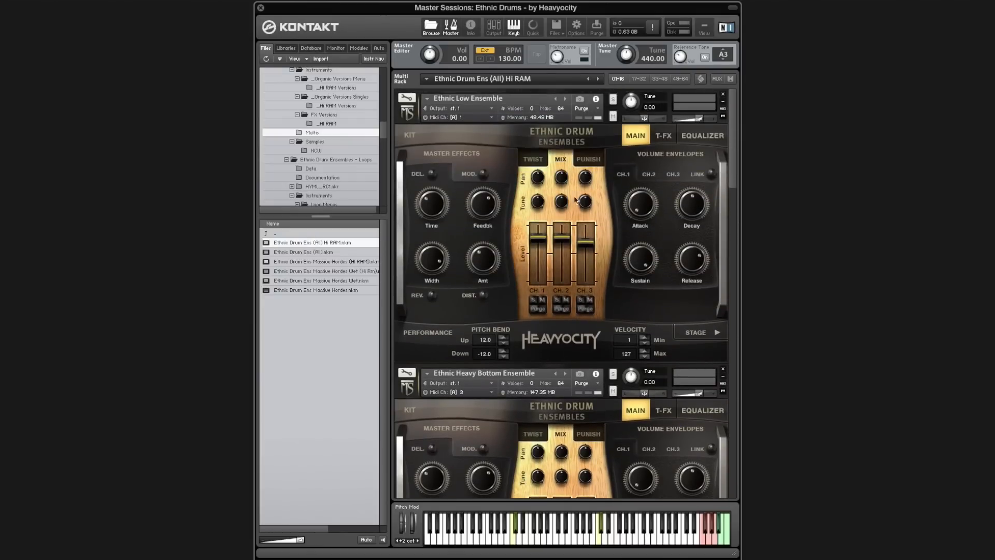
{"action": "left_click_drag", "start_coordinate": [731, 183], "coordinate": [739, 428]}
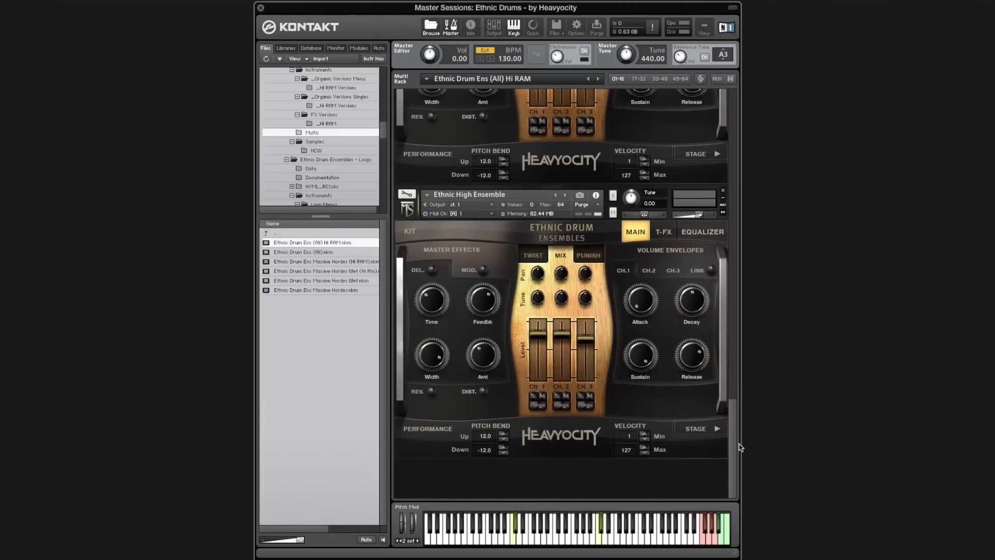
{"action": "left_click_drag", "start_coordinate": [735, 459], "coordinate": [735, 435]}
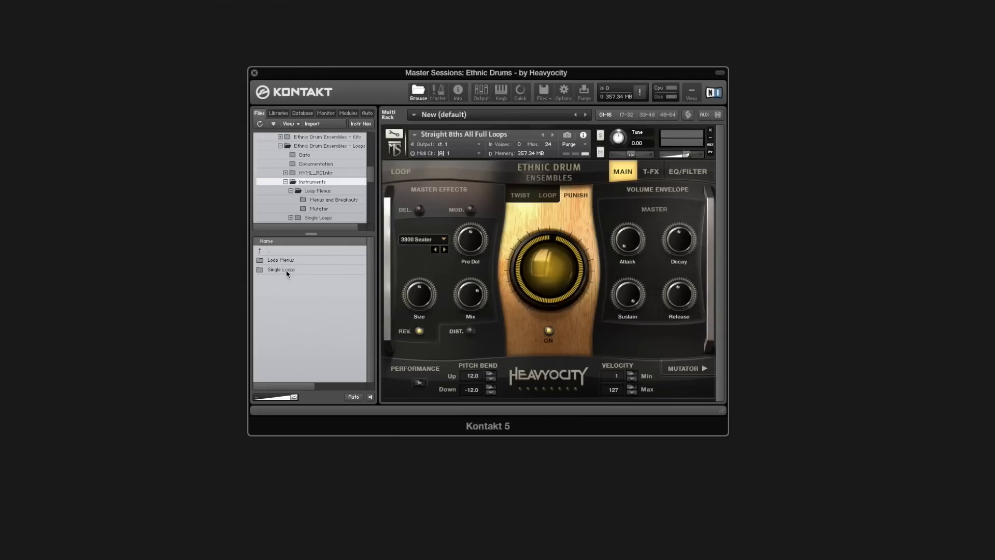
- Browse the Loop Menus folder to Menus and Breakouts and select Straight 8ths All Full Loops.nki
{"action": "double_click", "coordinate": [284, 261]}
{"action": "double_click", "coordinate": [297, 260]}
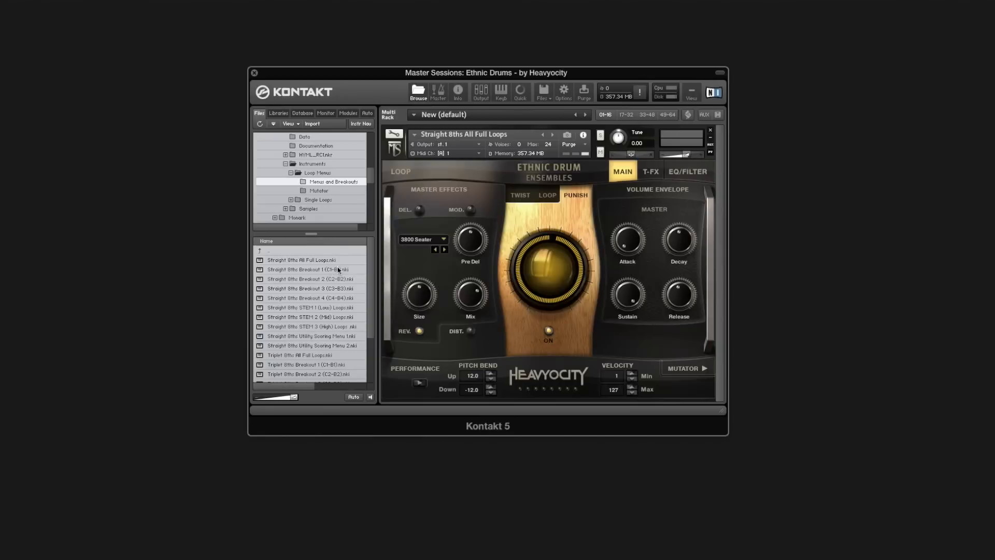
{"action": "scroll", "coordinate": [358, 267], "scroll_direction": "down", "scroll_amount": 4}
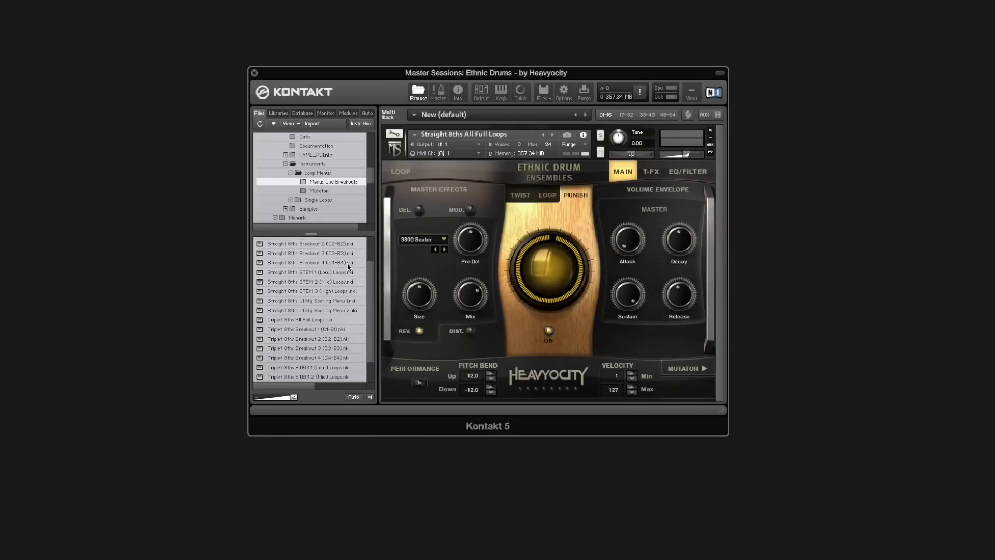
{"action": "scroll", "coordinate": [331, 283], "scroll_direction": "up", "scroll_amount": 5}
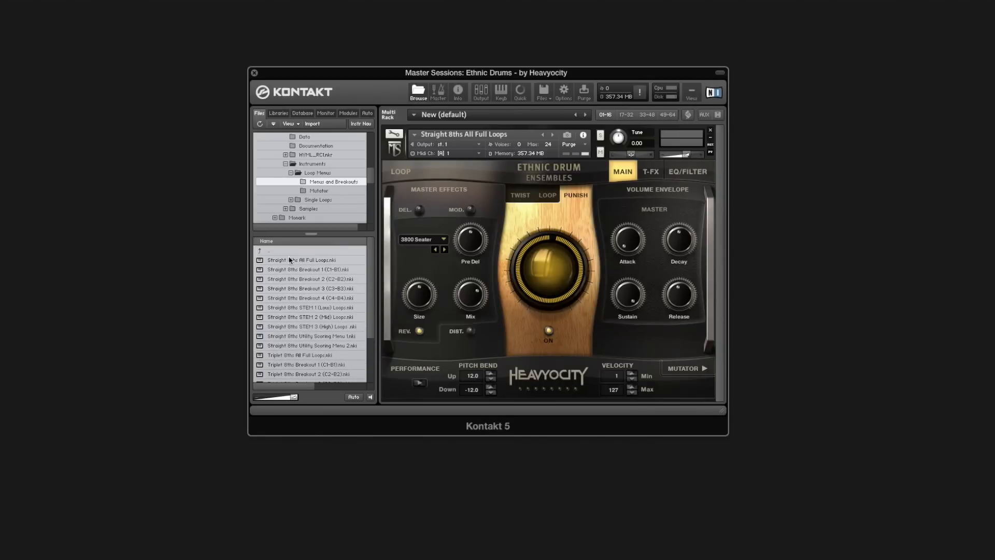
{"action": "left_click", "coordinate": [289, 260]}
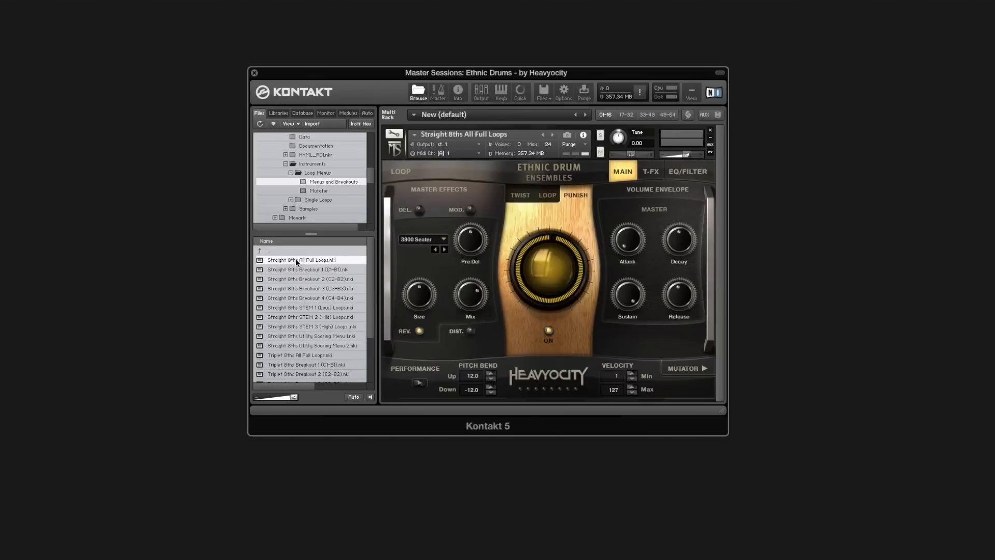
- Show the on-screen keyboard and enlarge the window to fit the whole loop instrument
{"action": "left_click", "coordinate": [501, 92]}
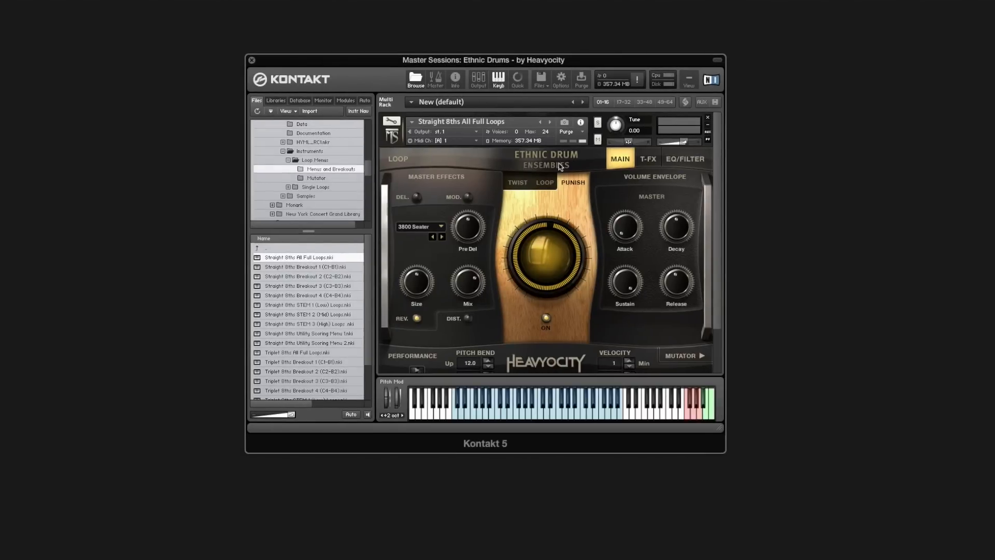
{"action": "left_click_drag", "start_coordinate": [721, 428], "coordinate": [722, 452]}
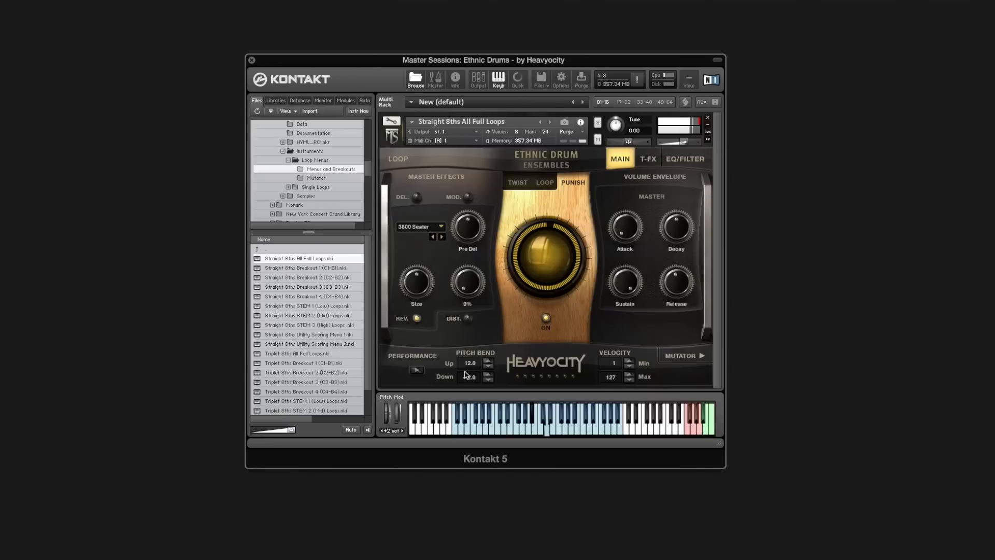
- Turn off the master reverb and audition a loop on one of the blue keys
{"action": "left_click", "coordinate": [416, 318]}
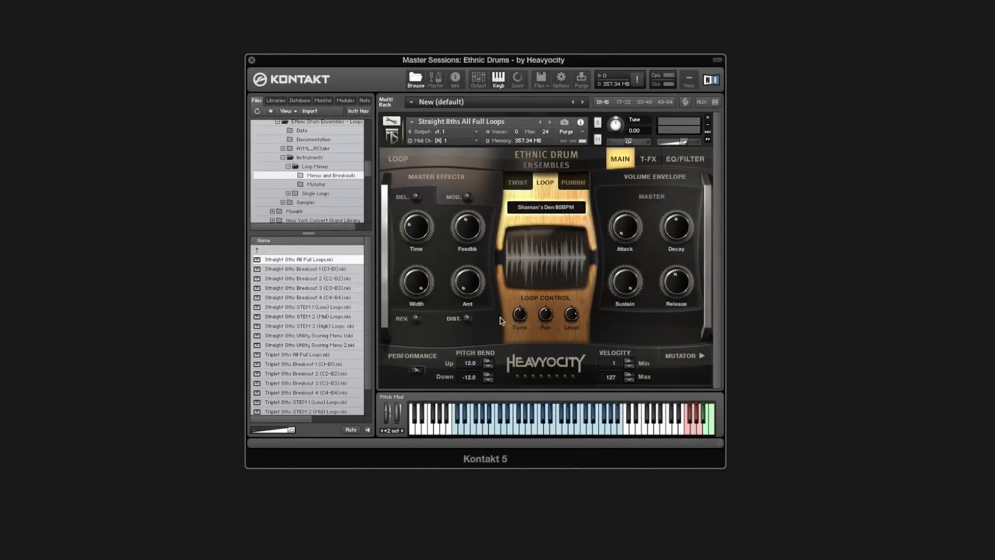
{"action": "left_click", "coordinate": [498, 431]}
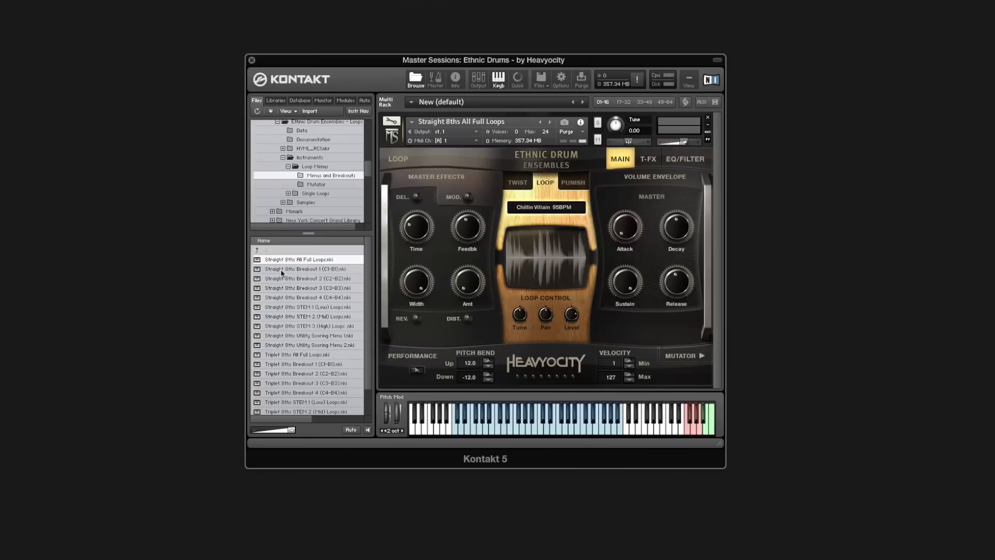
- Load Straight 8ths Breakout 1 (C1-B1) in place of the current instrument and audition the Shaman's Den full loop and its STEM 1
{"action": "left_click_drag", "start_coordinate": [277, 270], "coordinate": [510, 253]}
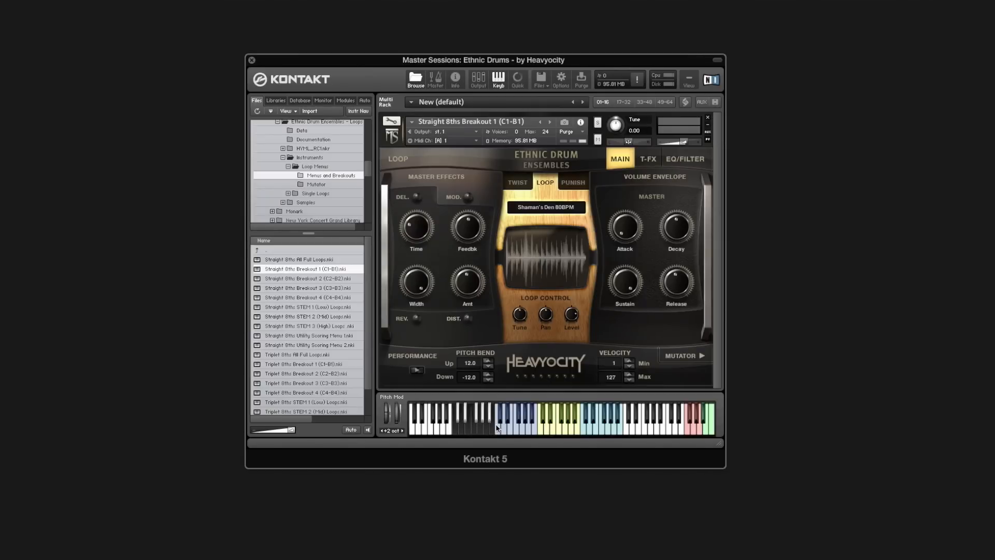
{"action": "left_click", "coordinate": [495, 427]}
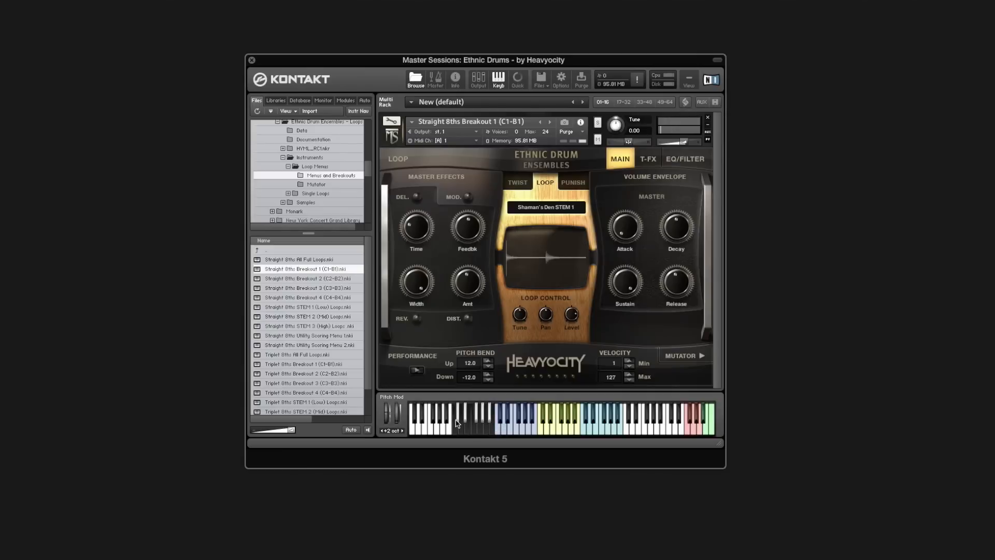
{"action": "left_click", "coordinate": [456, 430]}
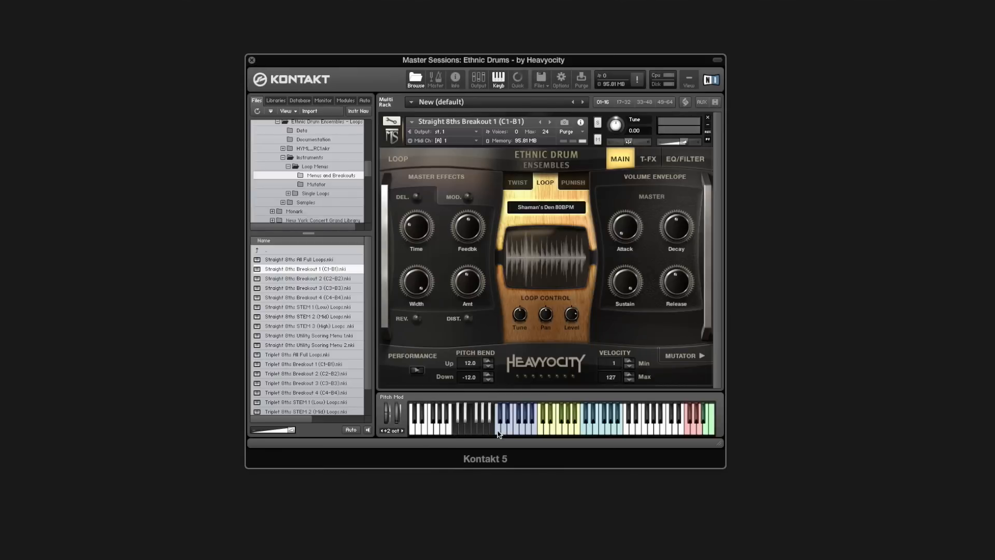
{"action": "left_click", "coordinate": [499, 432]}
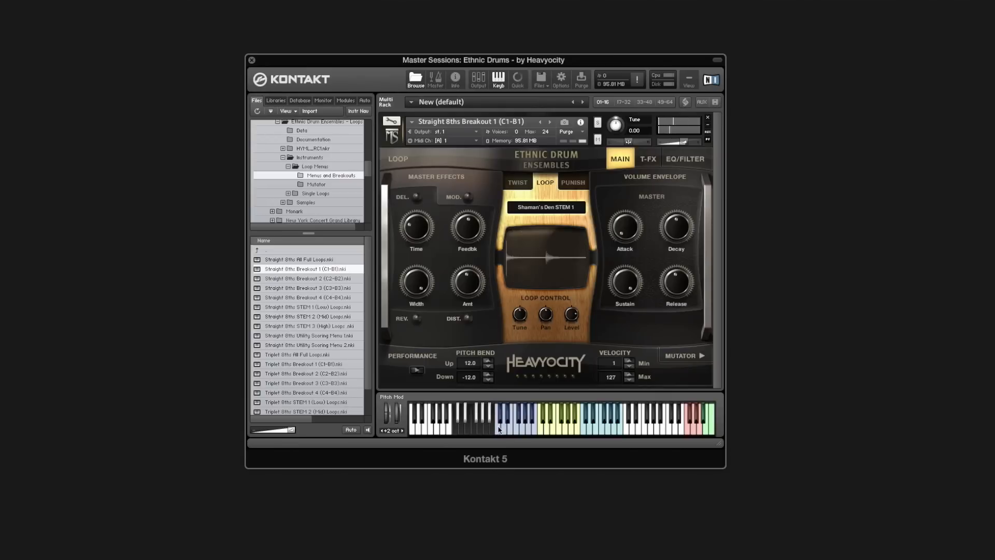
- Audition Shaman's Den STEM 2 on the yellow keys and STEM 3 on the light blue keys
{"action": "left_click", "coordinate": [537, 431]}
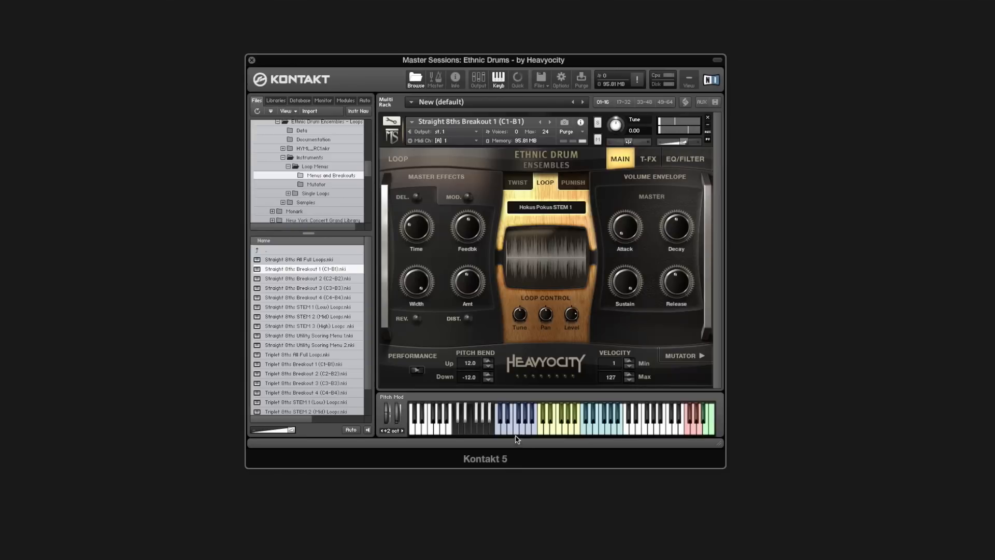
{"action": "left_click", "coordinate": [542, 431]}
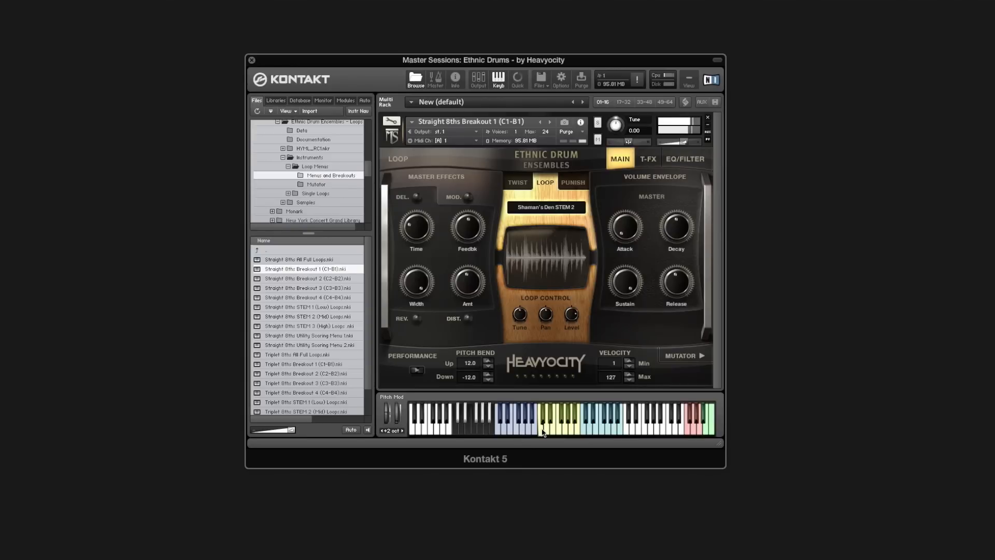
{"action": "left_click", "coordinate": [582, 431]}
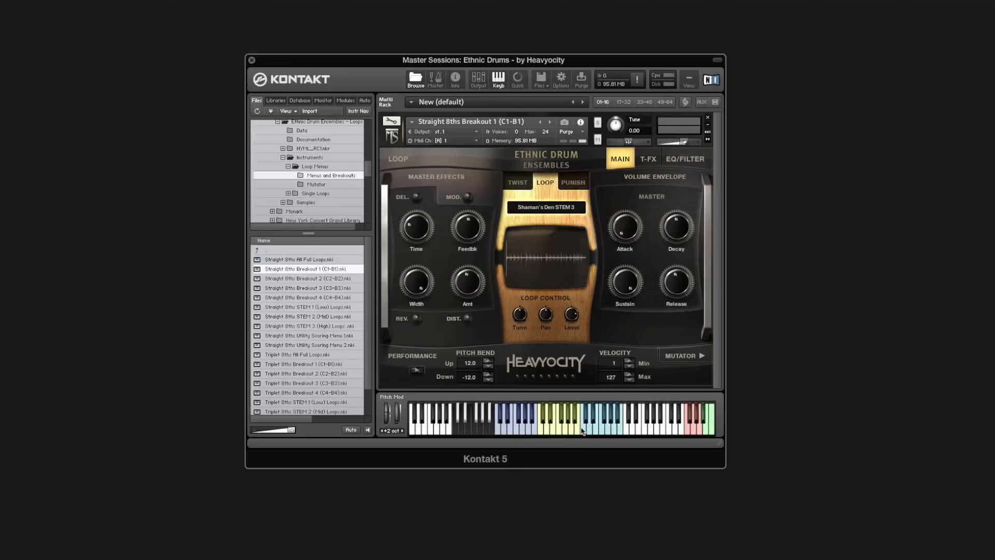
{"action": "left_click", "coordinate": [583, 431]}
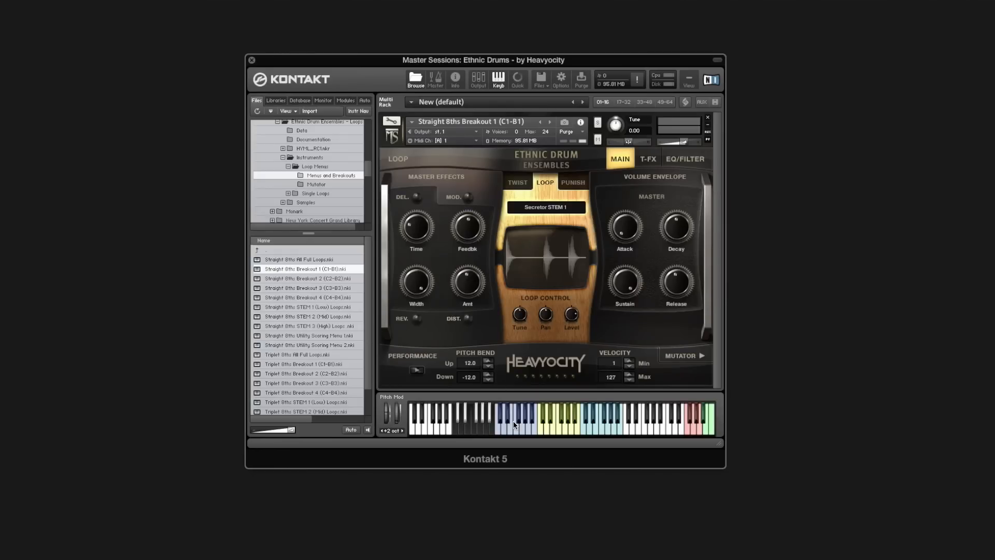
- Turn on the loop performance mode and examine the Loop Mutator's Velocity, Length and Loop lanes
{"action": "left_click", "coordinate": [421, 371]}
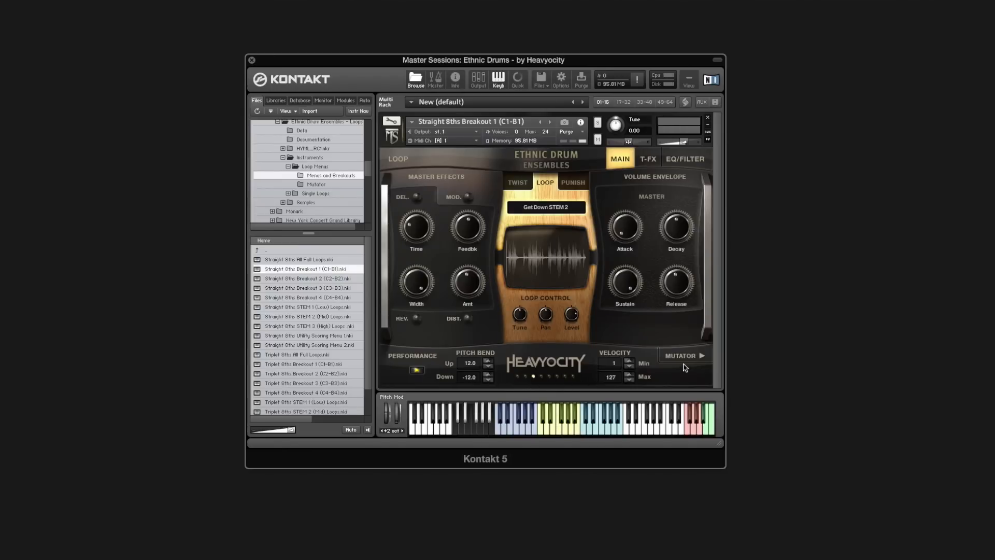
{"action": "left_click", "coordinate": [682, 356]}
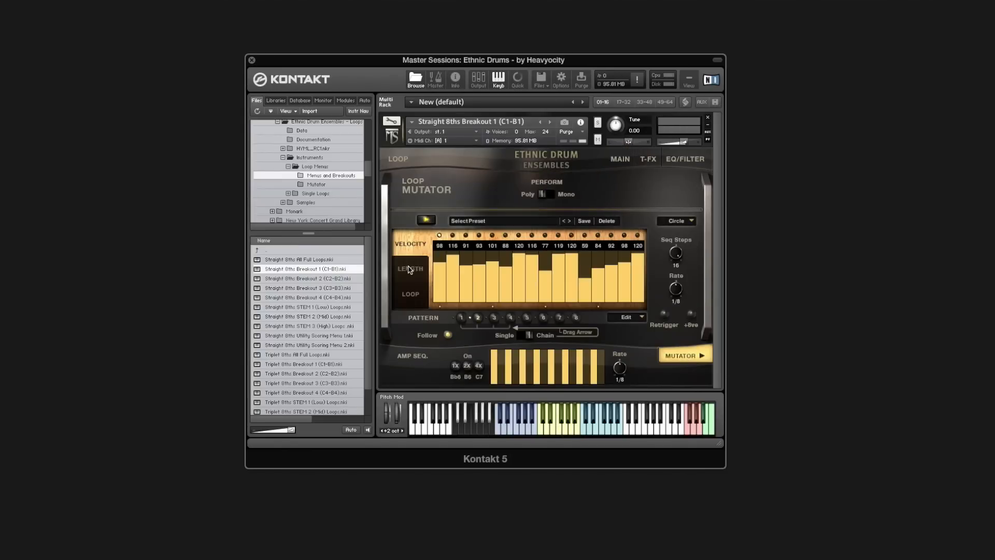
{"action": "left_click", "coordinate": [411, 269]}
{"action": "left_click", "coordinate": [413, 251]}
{"action": "left_click", "coordinate": [412, 269]}
{"action": "left_click", "coordinate": [413, 295]}
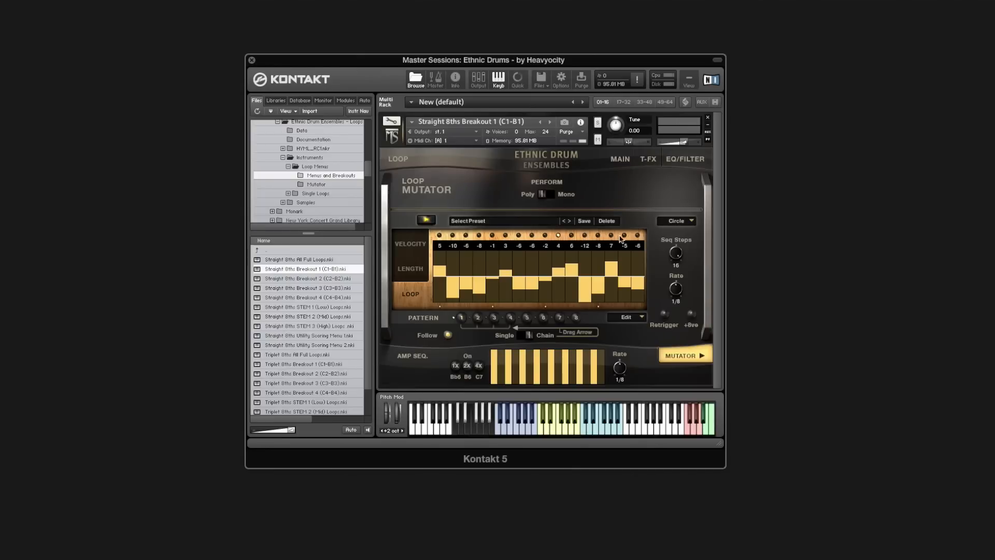
- Reduce the Mutator sequence to 4 steps with a shorter pattern chain and redraw its loop values
{"action": "left_click_drag", "start_coordinate": [680, 256], "coordinate": [689, 299]}
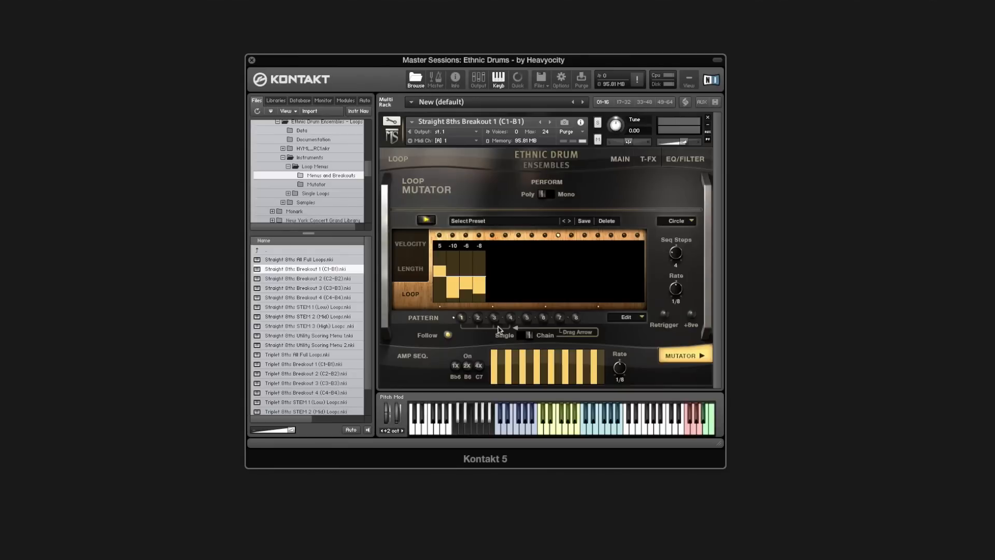
{"action": "left_click_drag", "start_coordinate": [513, 328], "coordinate": [464, 321]}
{"action": "mouse_move", "coordinate": [441, 279]}
{"action": "left_mouse_down"}
{"action": "mouse_move", "coordinate": [443, 305]}
{"action": "mouse_move", "coordinate": [444, 259]}
{"action": "mouse_move", "coordinate": [445, 306]}
{"action": "mouse_move", "coordinate": [458, 262]}
{"action": "mouse_move", "coordinate": [479, 292]}
{"action": "mouse_move", "coordinate": [494, 283]}
{"action": "mouse_move", "coordinate": [440, 288]}
{"action": "mouse_move", "coordinate": [478, 289]}
{"action": "mouse_move", "coordinate": [479, 298]}
{"action": "left_mouse_up"}
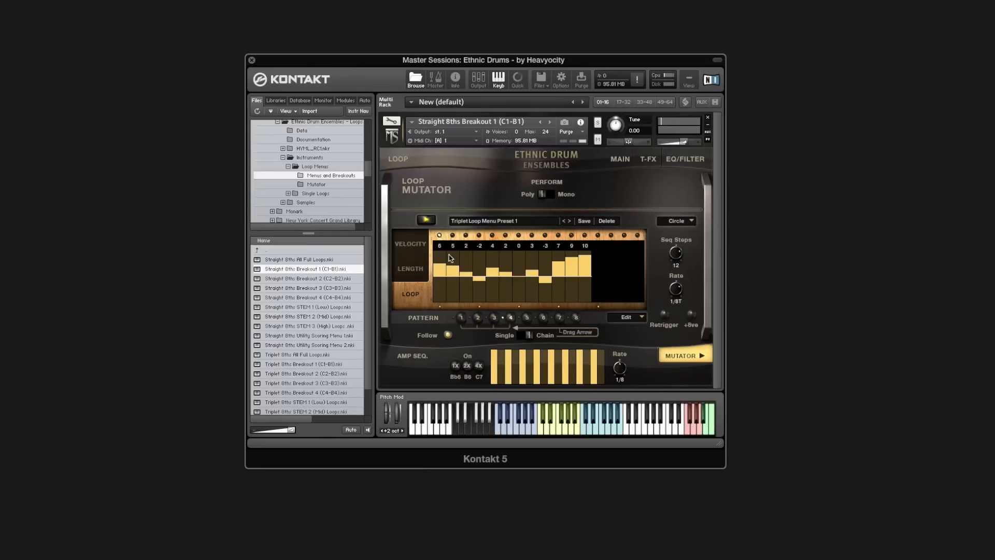
- Extend the Mutator's pattern chain to pattern 8 and redraw the loop steps, switching between patterns 1 and 3
{"action": "left_click", "coordinate": [461, 318]}
{"action": "left_click_drag", "start_coordinate": [516, 330], "coordinate": [580, 331]}
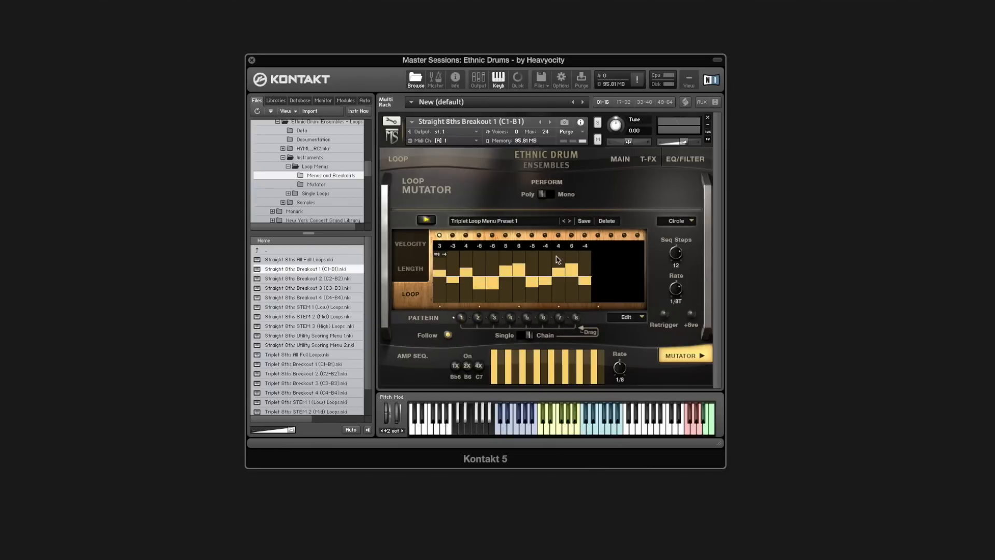
{"action": "mouse_move", "coordinate": [452, 288]}
{"action": "left_mouse_down"}
{"action": "mouse_move", "coordinate": [440, 288]}
{"action": "mouse_move", "coordinate": [586, 252]}
{"action": "left_mouse_up"}
{"action": "left_click", "coordinate": [493, 317]}
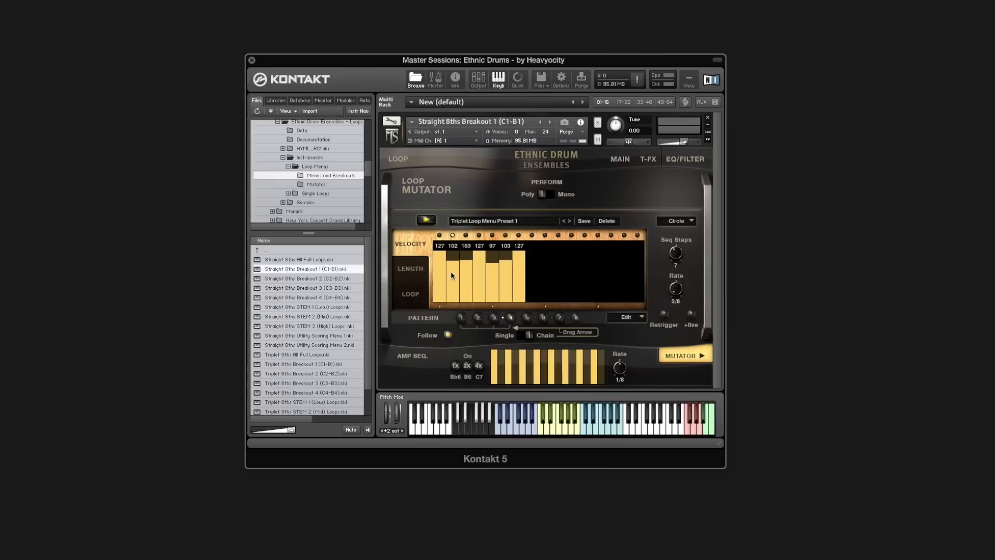
{"action": "left_click", "coordinate": [415, 290]}
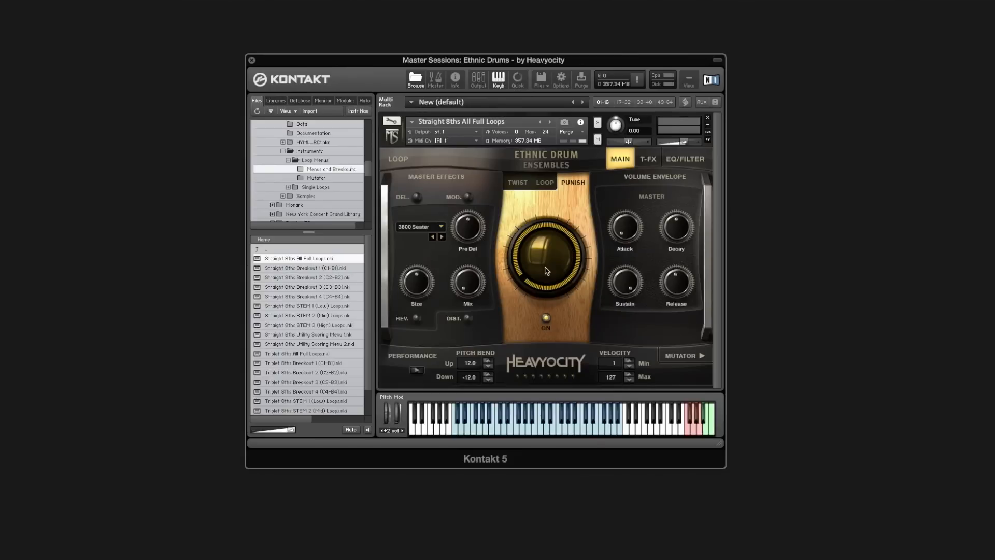
- Raise and lower the Punish amount on the Straight 8ths All Full Loops instrument while auditioning a loop
{"action": "left_click_drag", "start_coordinate": [546, 270], "coordinate": [545, 200]}
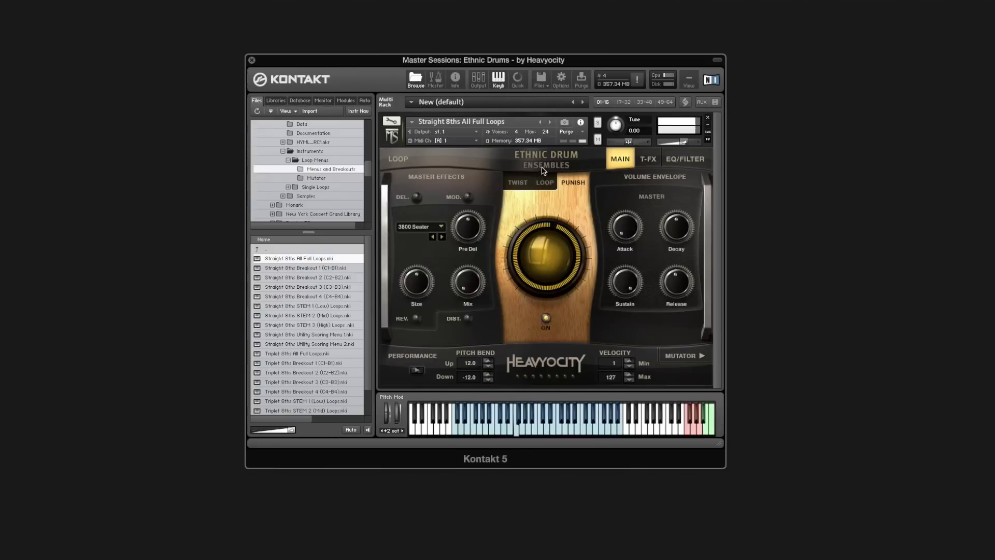
{"action": "left_click_drag", "start_coordinate": [545, 252], "coordinate": [545, 260]}
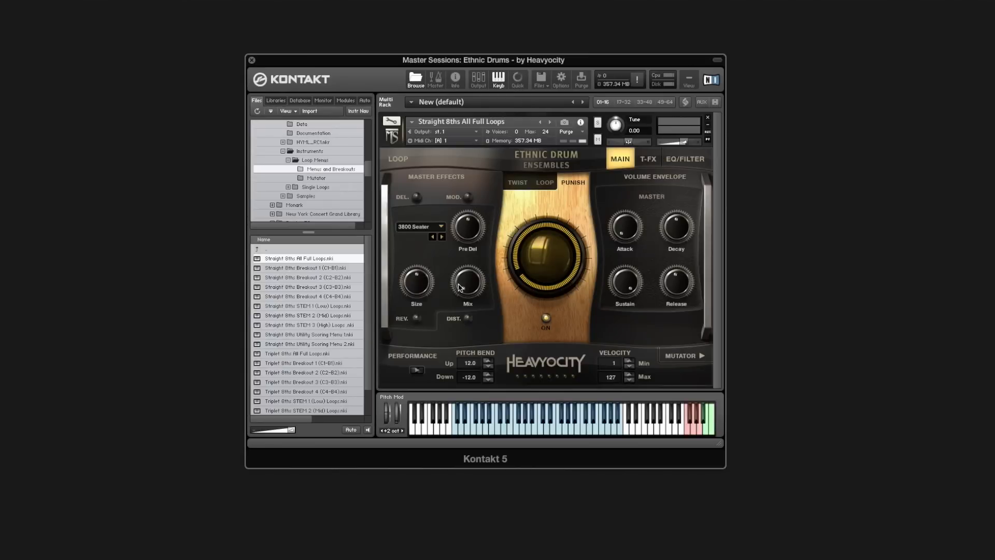
{"action": "left_click", "coordinate": [551, 268]}
{"action": "right_click", "coordinate": [535, 265]}
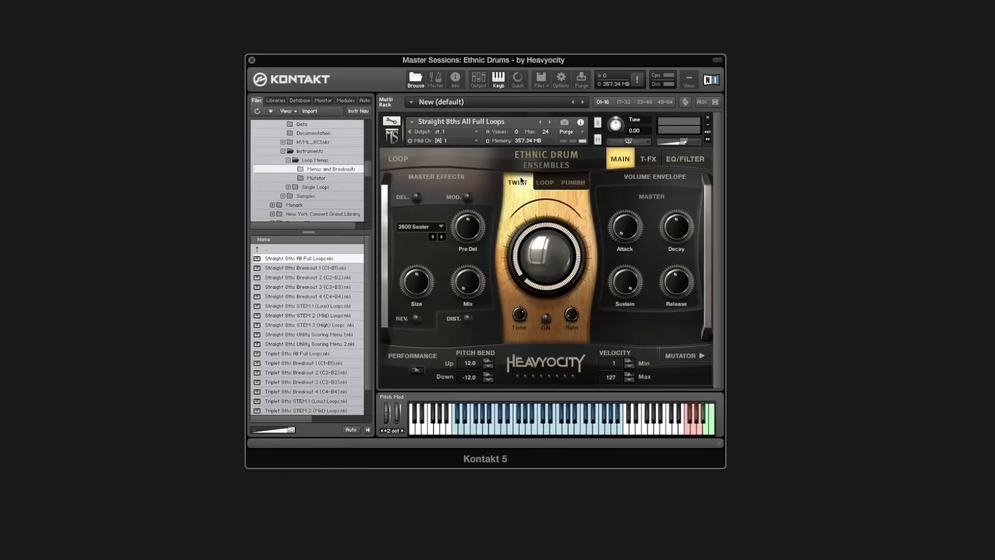
- Turn on the Twist effect and sweep its amount while a loop plays
{"action": "left_click", "coordinate": [547, 318]}
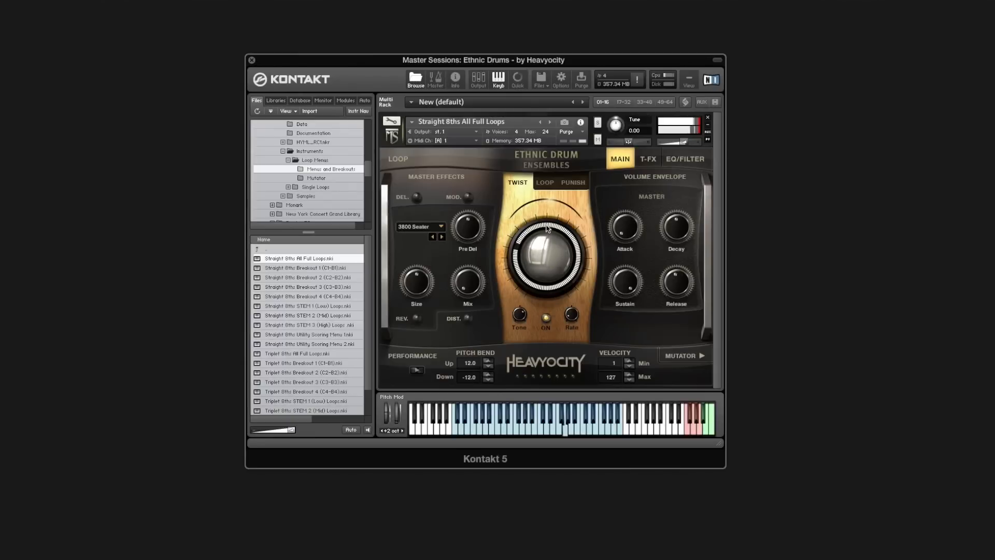
{"action": "left_click_drag", "start_coordinate": [545, 207], "coordinate": [545, 190]}
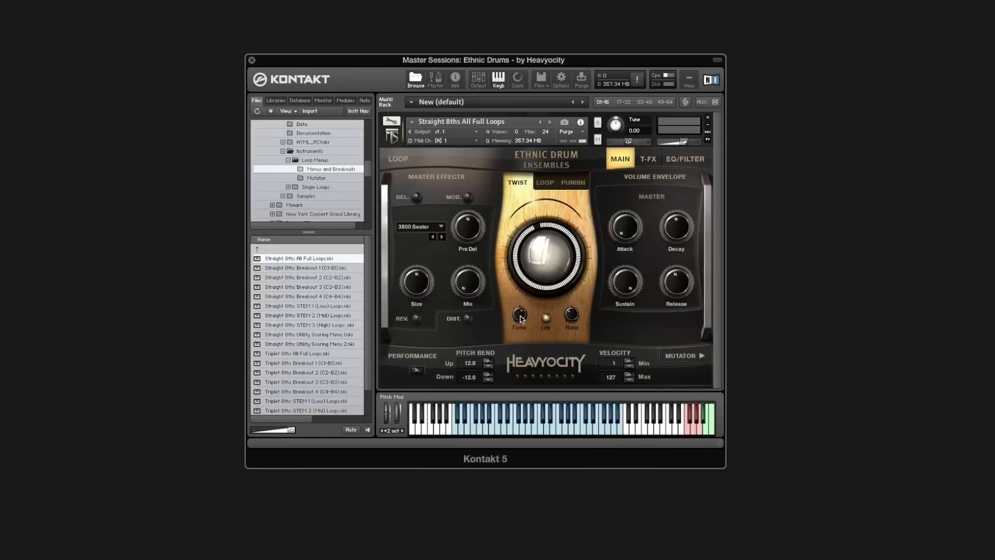
{"action": "mouse_move", "coordinate": [545, 255]}
{"action": "left_mouse_down"}
{"action": "mouse_move", "coordinate": [546, 280]}
{"action": "mouse_move", "coordinate": [542, 241]}
{"action": "left_mouse_up"}
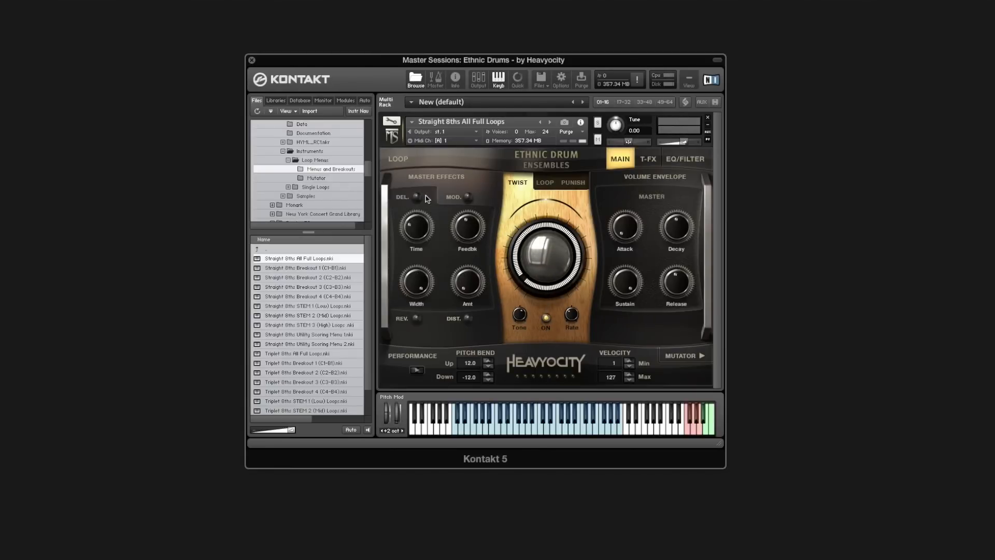
- Turn on the master distortion and set its Drive to 50%
{"action": "left_click", "coordinate": [455, 198]}
{"action": "left_click", "coordinate": [454, 318]}
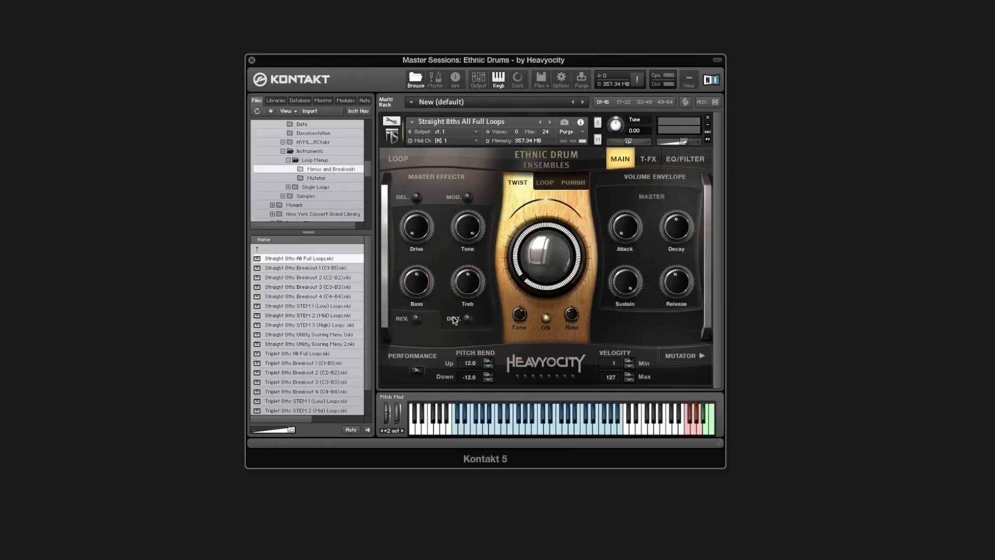
{"action": "left_click_drag", "start_coordinate": [475, 285], "coordinate": [471, 227]}
{"action": "left_click", "coordinate": [469, 318]}
{"action": "left_click_drag", "start_coordinate": [421, 237], "coordinate": [422, 225]}
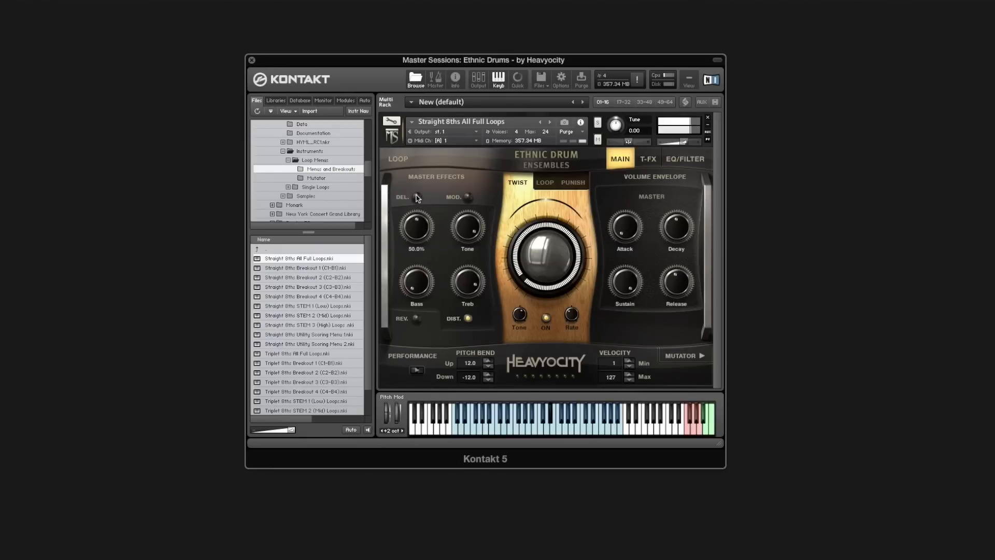
- Vary the distortion's Drive and Tone, finishing with Drive at 48.7%, and turn the distortion off
{"action": "left_click_drag", "start_coordinate": [416, 192], "coordinate": [415, 229]}
{"action": "left_click_drag", "start_coordinate": [472, 233], "coordinate": [469, 256]}
{"action": "left_click_drag", "start_coordinate": [426, 230], "coordinate": [423, 191]}
{"action": "left_click_drag", "start_coordinate": [422, 178], "coordinate": [421, 165]}
{"action": "left_click_drag", "start_coordinate": [421, 271], "coordinate": [465, 270]}
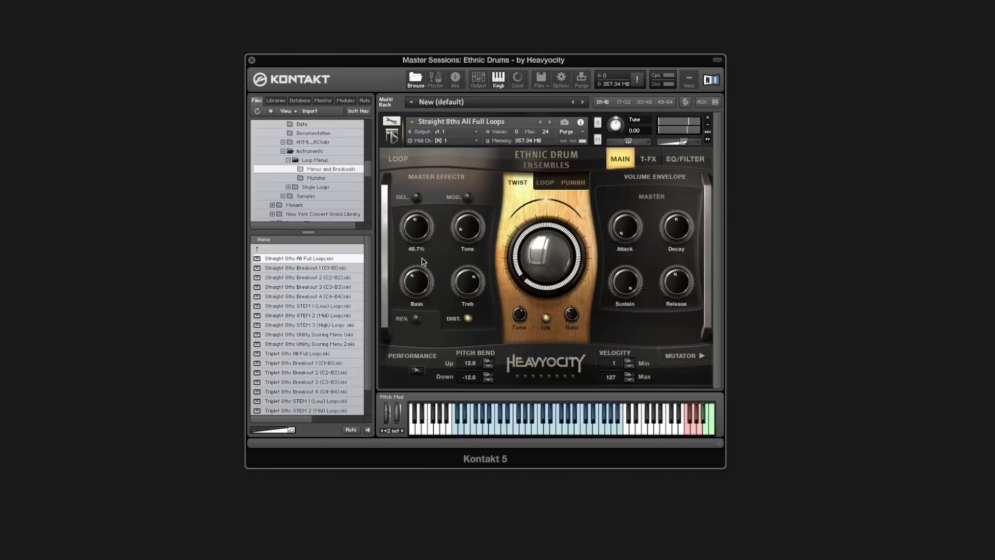
{"action": "left_click", "coordinate": [467, 318]}
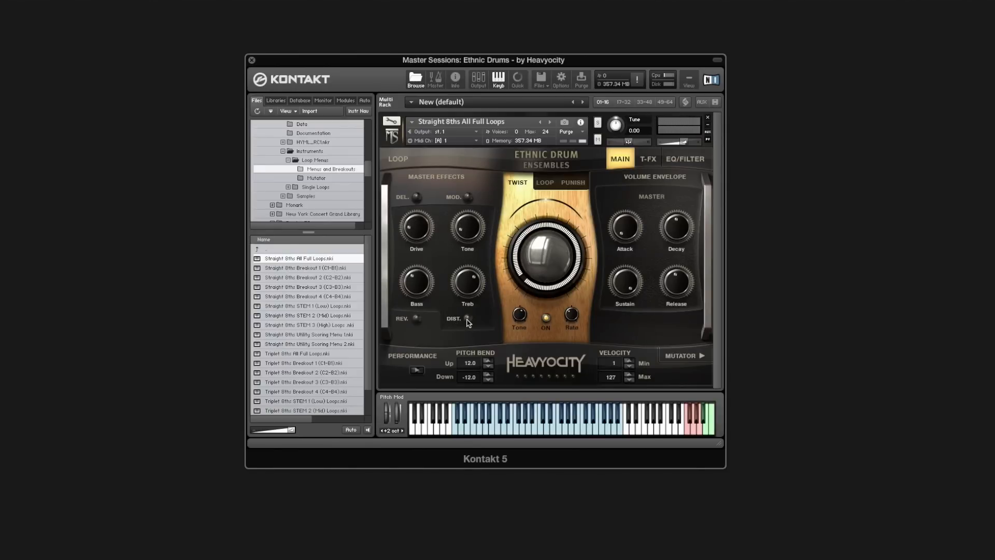
- Set the master reverb type to Chapel with a Size of 130.7% and adjust its pre-delay
{"action": "left_click", "coordinate": [404, 318]}
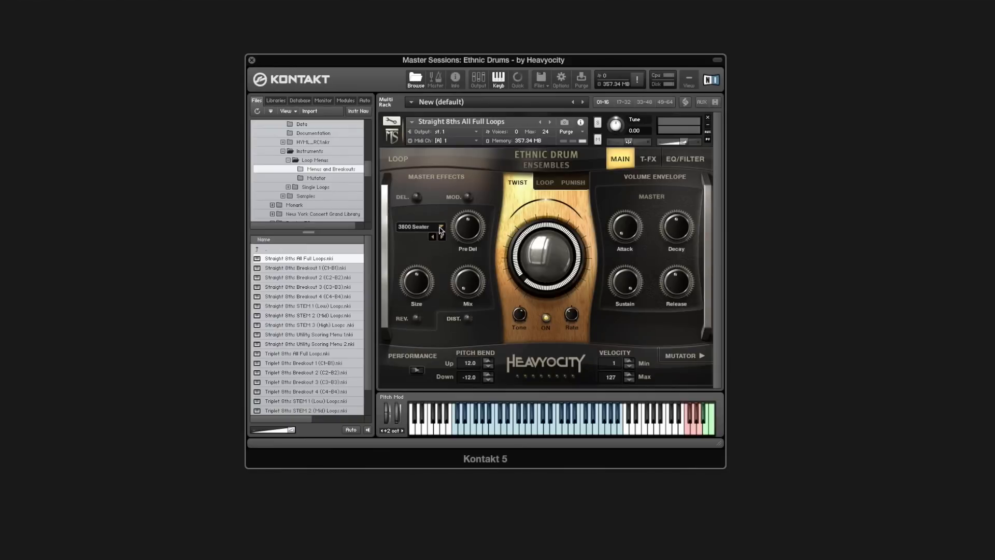
{"action": "left_click", "coordinate": [441, 228]}
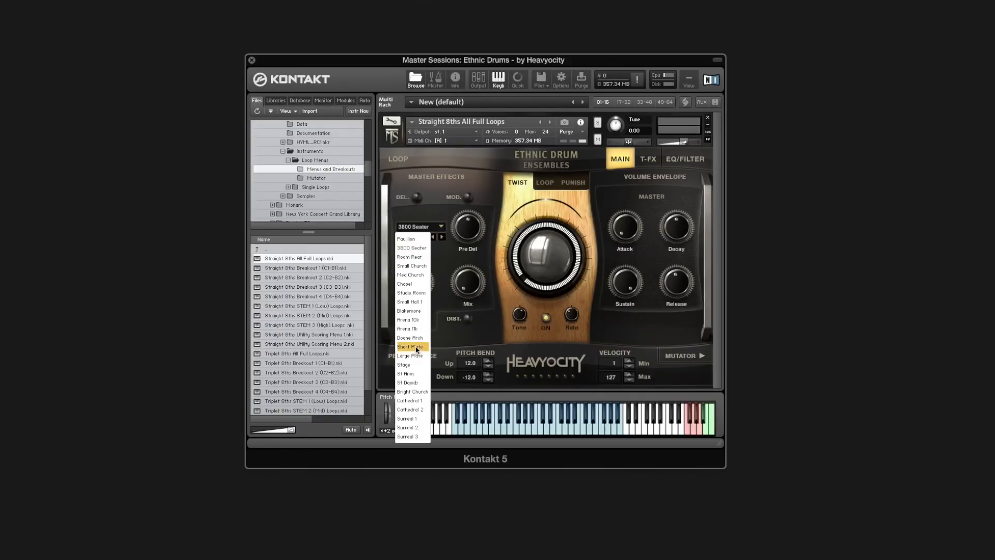
{"action": "left_click", "coordinate": [405, 284]}
{"action": "mouse_move", "coordinate": [422, 275]}
{"action": "left_click_drag", "start_coordinate": [422, 275], "coordinate": [421, 260]}
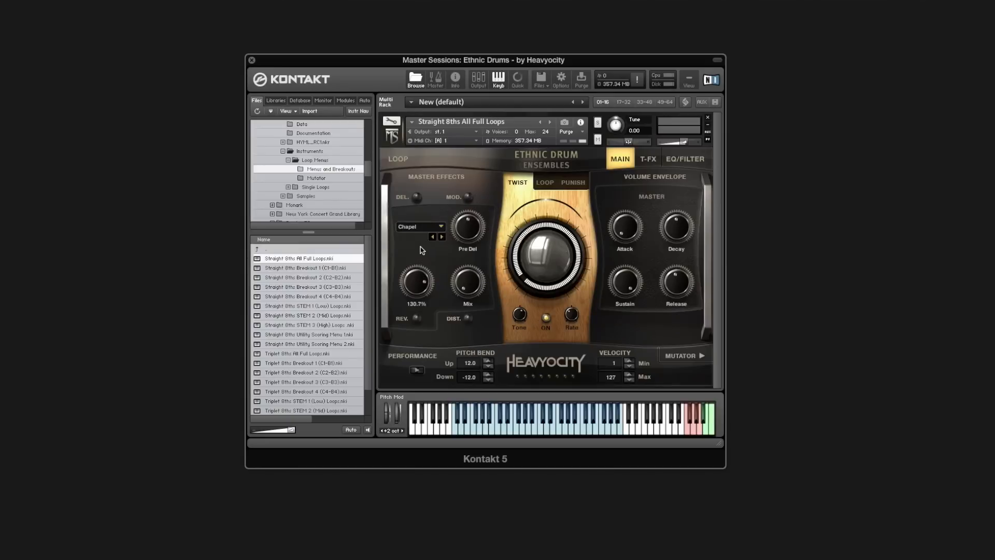
{"action": "left_click_drag", "start_coordinate": [466, 227], "coordinate": [468, 247]}
- Turn on the master reverb and adjust the Chapel Mix while auditioning a loop
{"action": "left_click", "coordinate": [418, 319]}
{"action": "left_click_drag", "start_coordinate": [472, 290], "coordinate": [465, 260]}
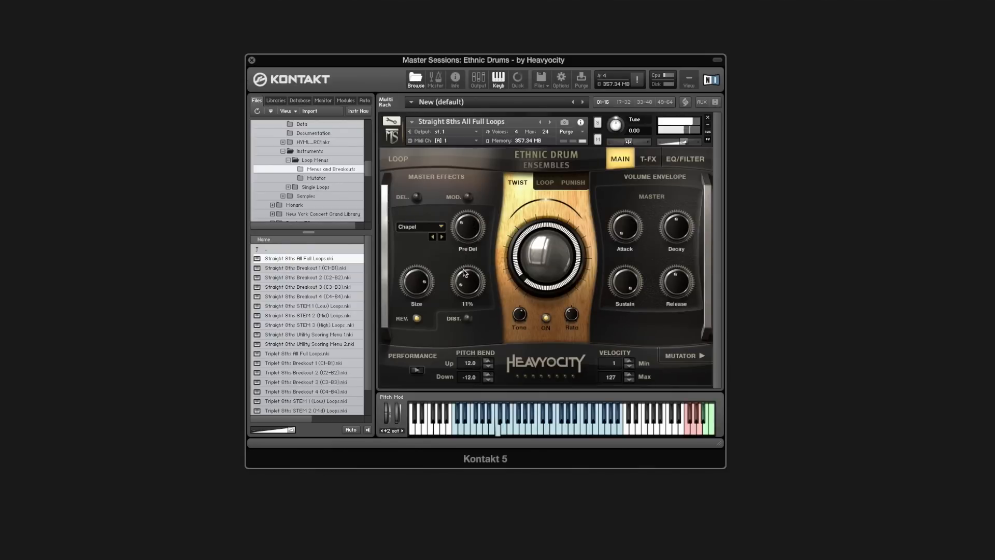
{"action": "mouse_move", "coordinate": [459, 262]}
{"action": "left_mouse_down"}
{"action": "mouse_move", "coordinate": [457, 247]}
{"action": "mouse_move", "coordinate": [459, 268]}
{"action": "left_mouse_up"}
- Change the master reverb type to Surreal 1 and adjust its Mix while a loop plays
{"action": "left_click", "coordinate": [435, 227]}
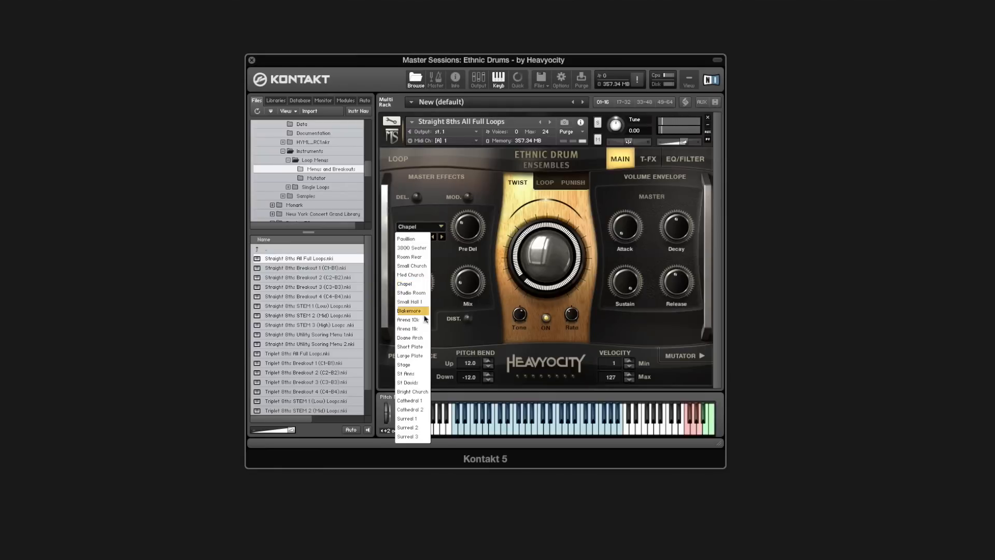
{"action": "left_click", "coordinate": [415, 418]}
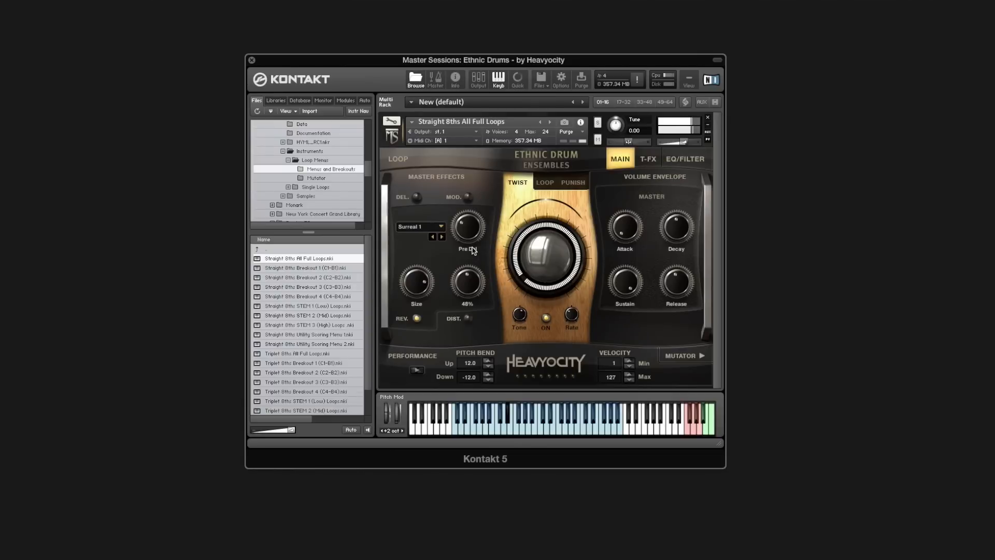
{"action": "left_click_drag", "start_coordinate": [472, 252], "coordinate": [468, 264]}
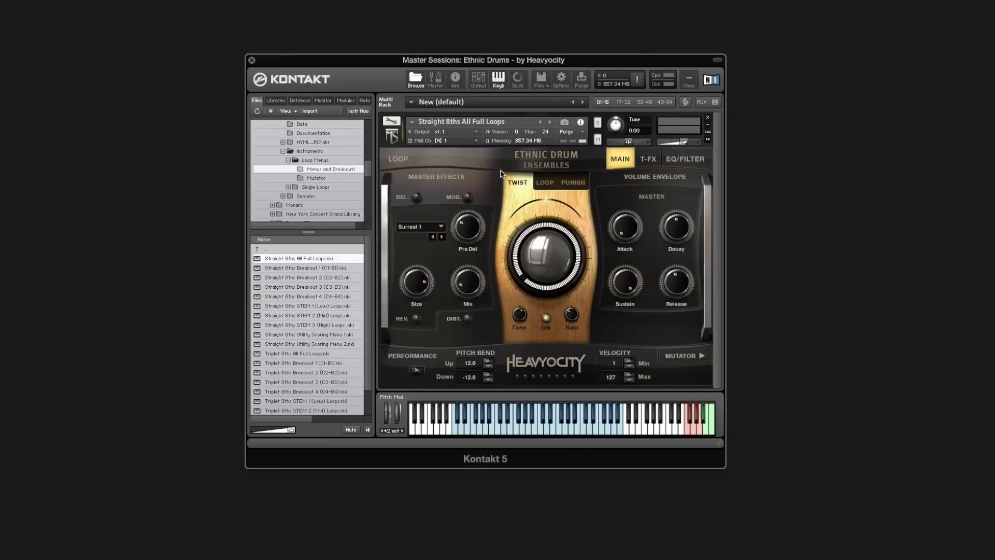
- Trigger the T-FX filter from its red key on a loop and lower the filter's Cutoff to about 480 Hz
{"action": "left_click", "coordinate": [651, 162]}
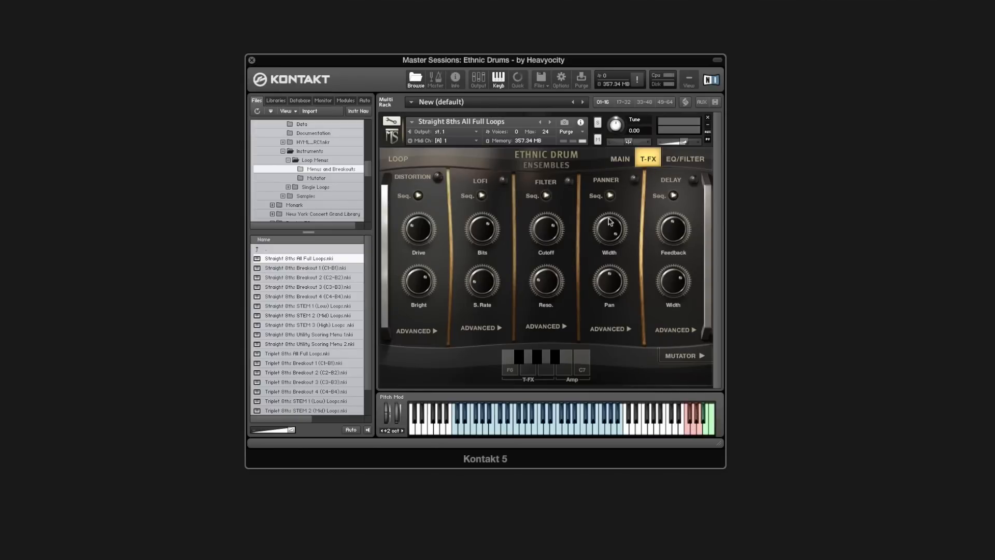
{"action": "left_click", "coordinate": [697, 420]}
{"action": "left_click", "coordinate": [697, 432]}
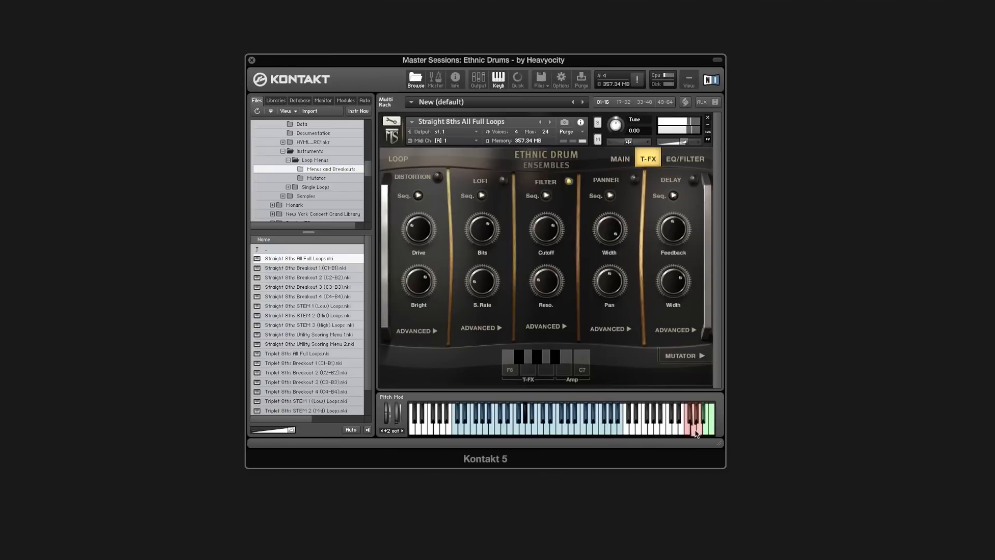
{"action": "left_click_drag", "start_coordinate": [553, 231], "coordinate": [554, 248]}
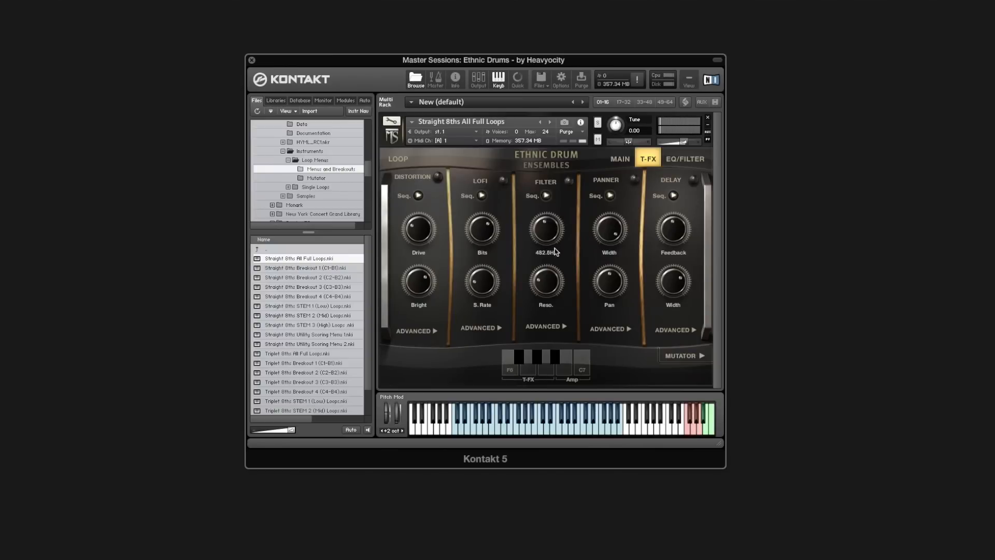
{"action": "left_click", "coordinate": [694, 429]}
- In the filter's advanced settings, load pattern 1 into the Cutoff sequence and turn the filter on
{"action": "left_click", "coordinate": [544, 327]}
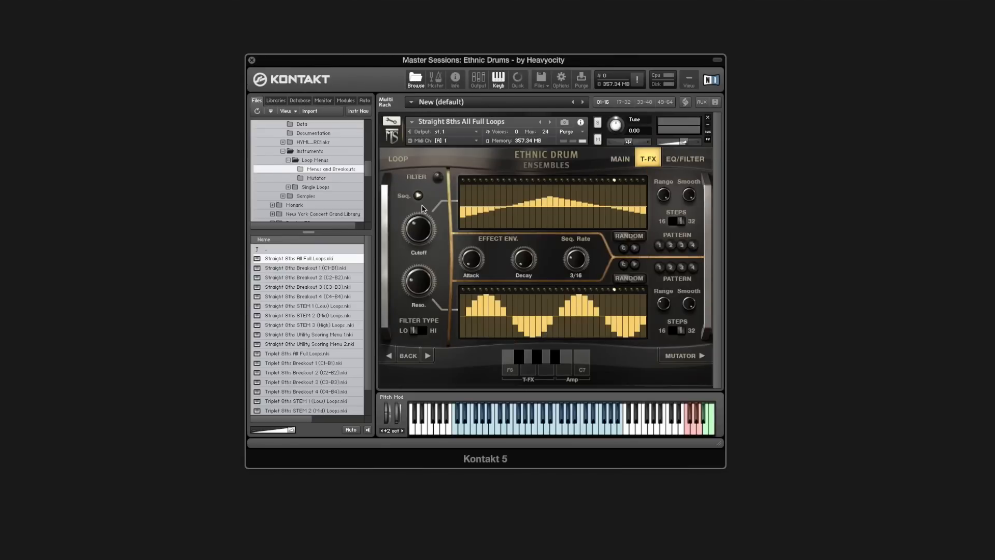
{"action": "left_click", "coordinate": [660, 246]}
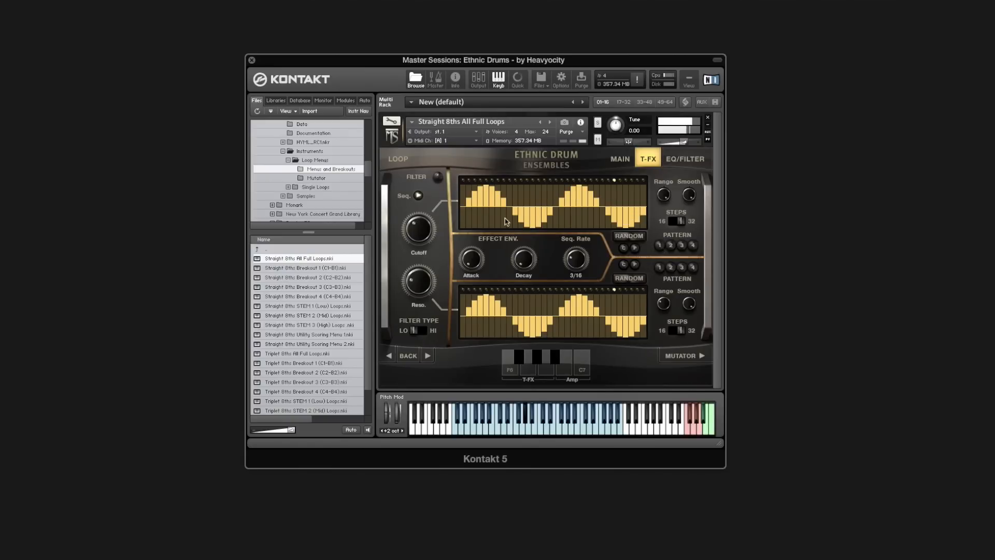
{"action": "left_click", "coordinate": [438, 177]}
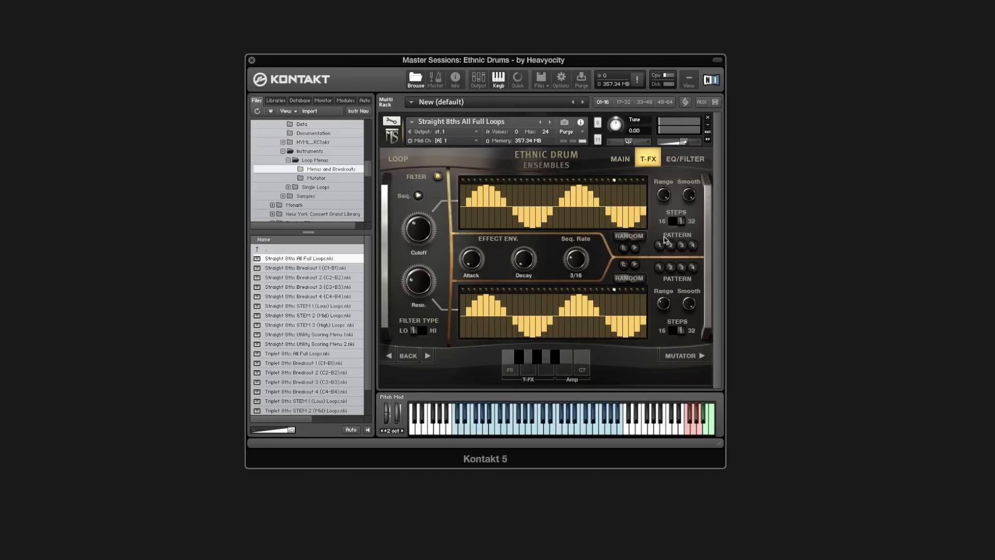
- Set the filter's sequence rate to 1/16 and adjust the Range of the Cutoff sequence
{"action": "scroll", "coordinate": [587, 262], "scroll_direction": "down", "scroll_amount": 2}
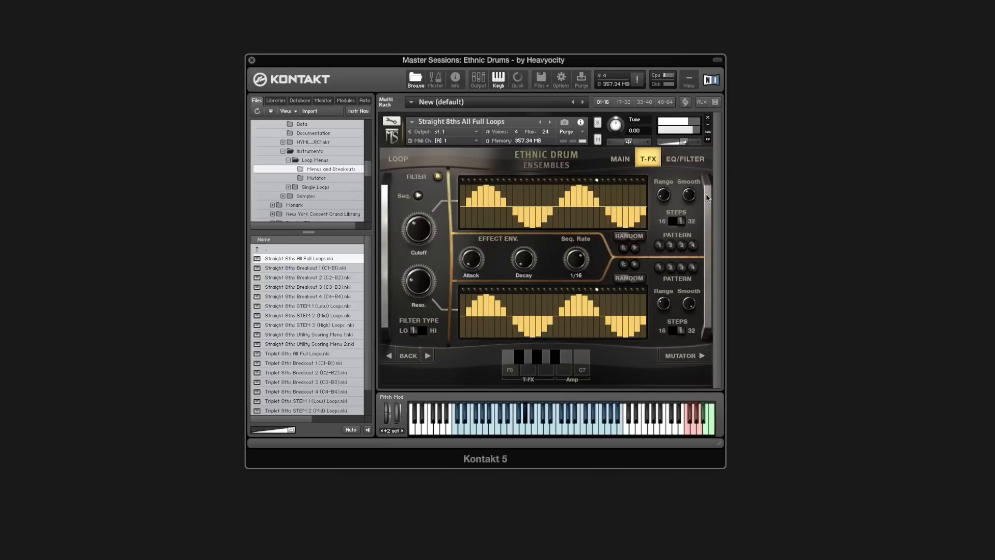
{"action": "mouse_move", "coordinate": [666, 189]}
{"action": "left_click_drag", "start_coordinate": [667, 190], "coordinate": [665, 164]}
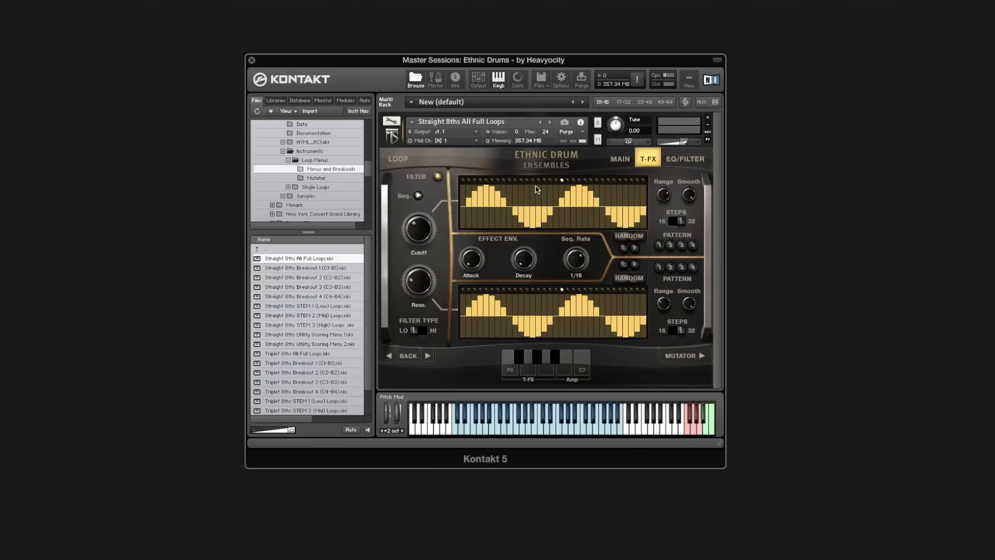
- Draw an irregular Cutoff sequence and a descending Resonance ramp, then adjust Cutoff and raise Resonance to 40%
{"action": "mouse_move", "coordinate": [461, 193]}
{"action": "left_mouse_down"}
{"action": "mouse_move", "coordinate": [473, 228]}
{"action": "mouse_move", "coordinate": [500, 208]}
{"action": "mouse_move", "coordinate": [583, 193]}
{"action": "mouse_move", "coordinate": [645, 218]}
{"action": "left_mouse_up"}
{"action": "left_click_drag", "start_coordinate": [465, 306], "coordinate": [645, 334]}
{"action": "left_click_drag", "start_coordinate": [421, 230], "coordinate": [423, 205]}
{"action": "left_click_drag", "start_coordinate": [427, 275], "coordinate": [424, 255]}
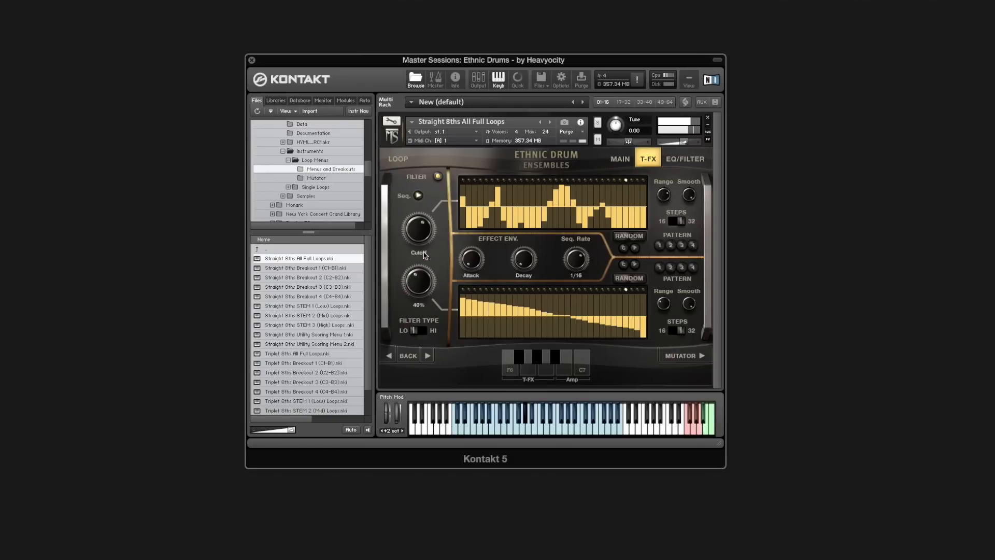
- Switch the filter type to HI with readjusted Cutoff and Resonance, and redraw the Resonance sequence as a gentle hump
{"action": "left_click", "coordinate": [424, 331]}
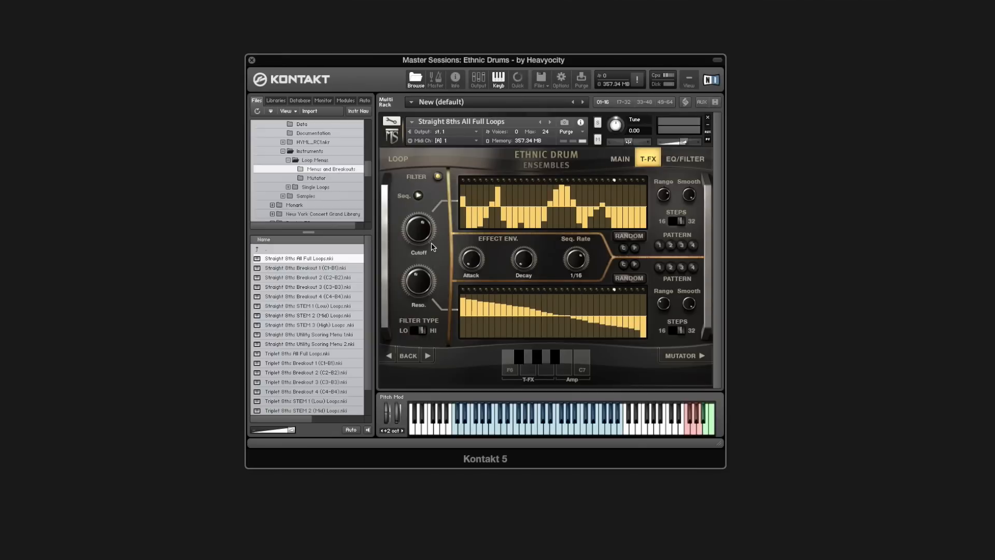
{"action": "mouse_move", "coordinate": [421, 225]}
{"action": "left_mouse_down"}
{"action": "mouse_move", "coordinate": [421, 248]}
{"action": "mouse_move", "coordinate": [420, 211]}
{"action": "left_mouse_up"}
{"action": "left_click_drag", "start_coordinate": [416, 274], "coordinate": [424, 249]}
{"action": "left_click_drag", "start_coordinate": [463, 315], "coordinate": [645, 313]}
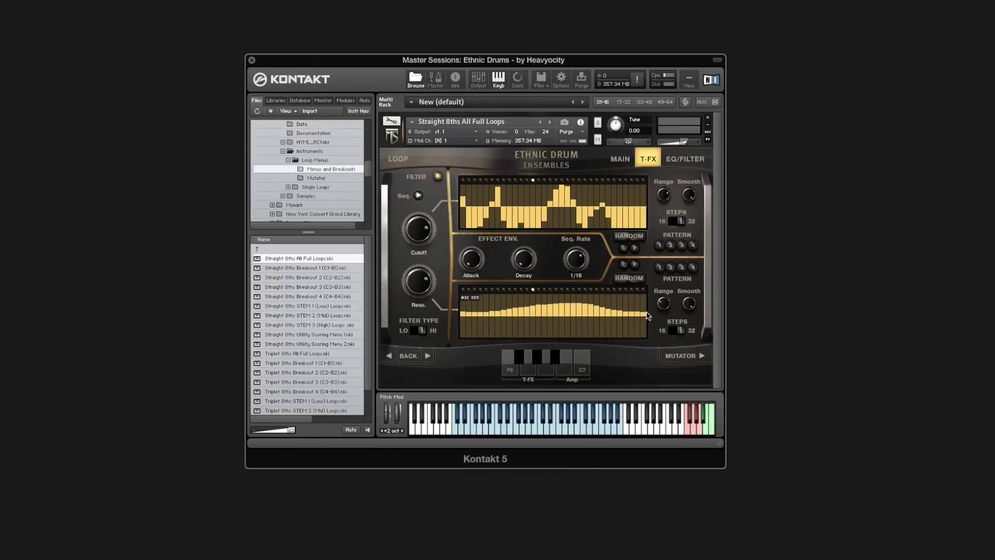
- Return to the T-FX overview, turn on the LoFi effect and adjust its S. Rate
{"action": "left_click", "coordinate": [409, 361]}
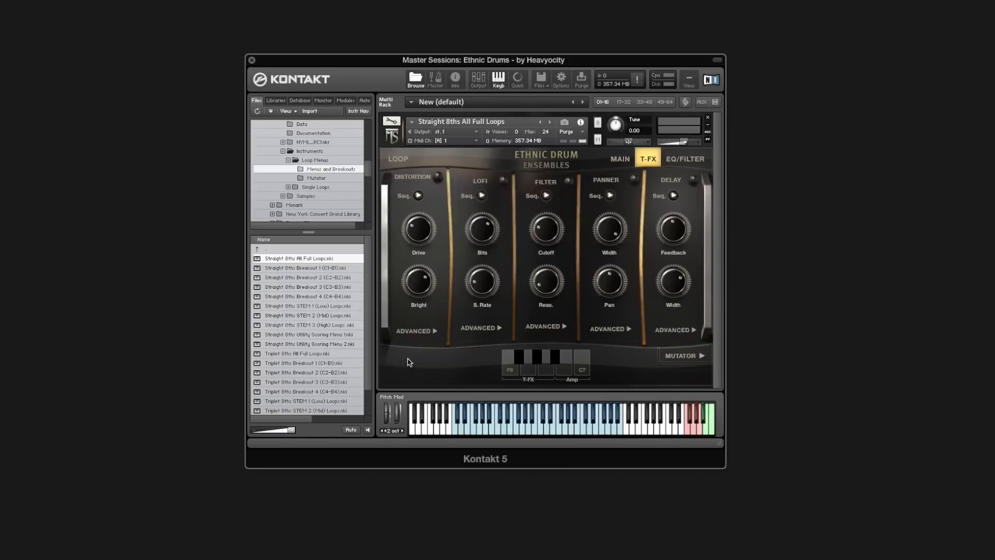
{"action": "left_click", "coordinate": [503, 181]}
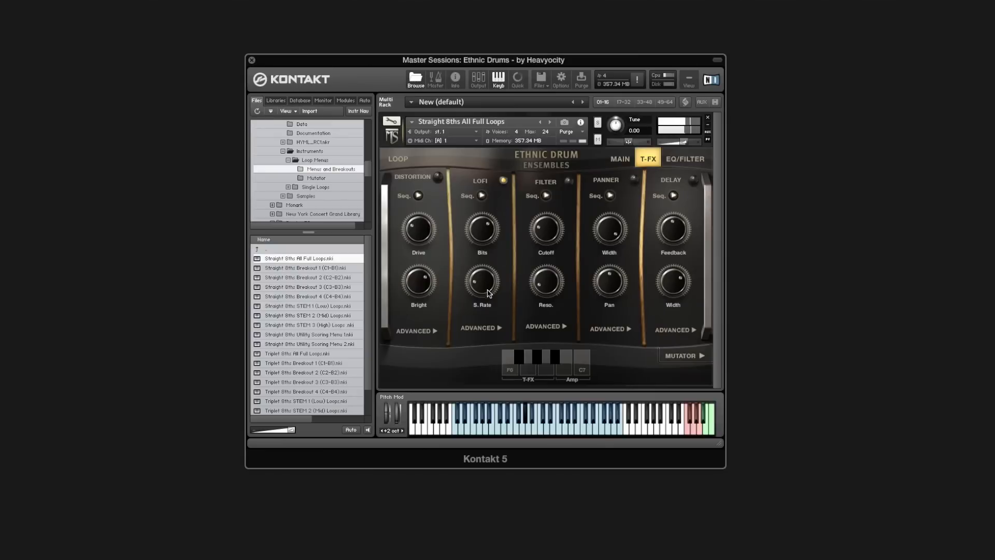
{"action": "left_click_drag", "start_coordinate": [487, 284], "coordinate": [486, 219]}
- In the LoFi advanced settings, load pattern 1 into both sequences and adjust Bits and S. Rate while a loop plays
{"action": "left_click", "coordinate": [481, 327]}
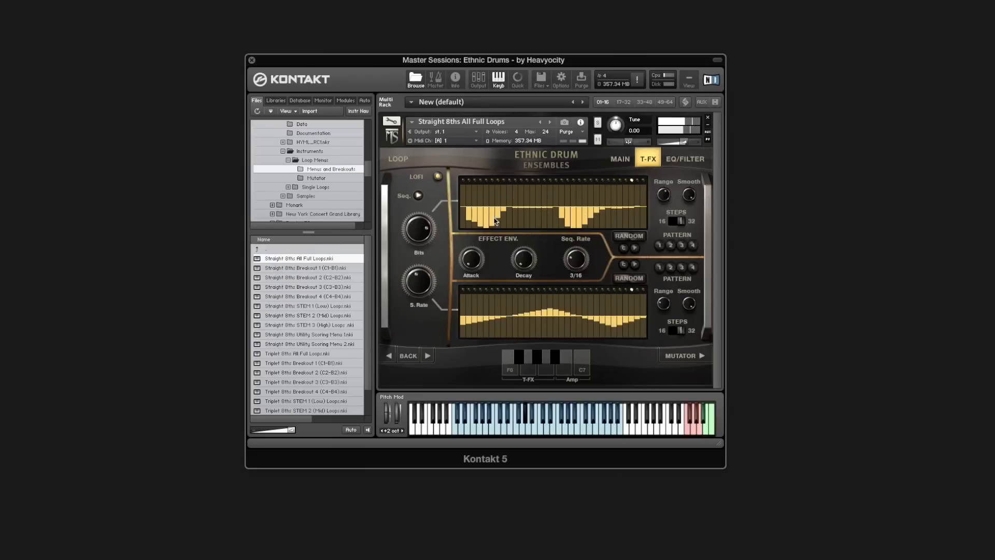
{"action": "left_click", "coordinate": [661, 245]}
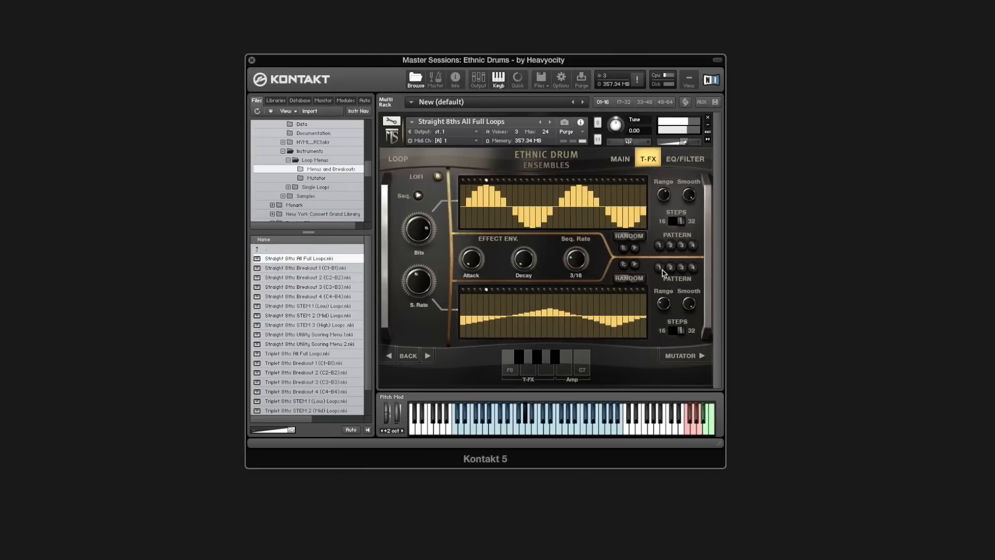
{"action": "left_click", "coordinate": [661, 267]}
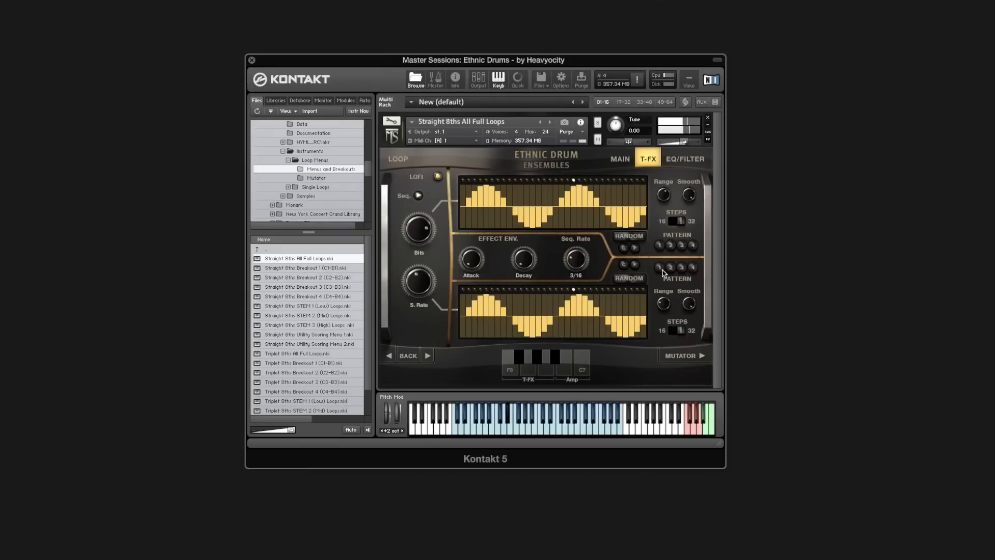
{"action": "left_click_drag", "start_coordinate": [425, 229], "coordinate": [427, 241]}
{"action": "left_click_drag", "start_coordinate": [419, 243], "coordinate": [417, 214]}
{"action": "left_click_drag", "start_coordinate": [420, 277], "coordinate": [428, 256]}
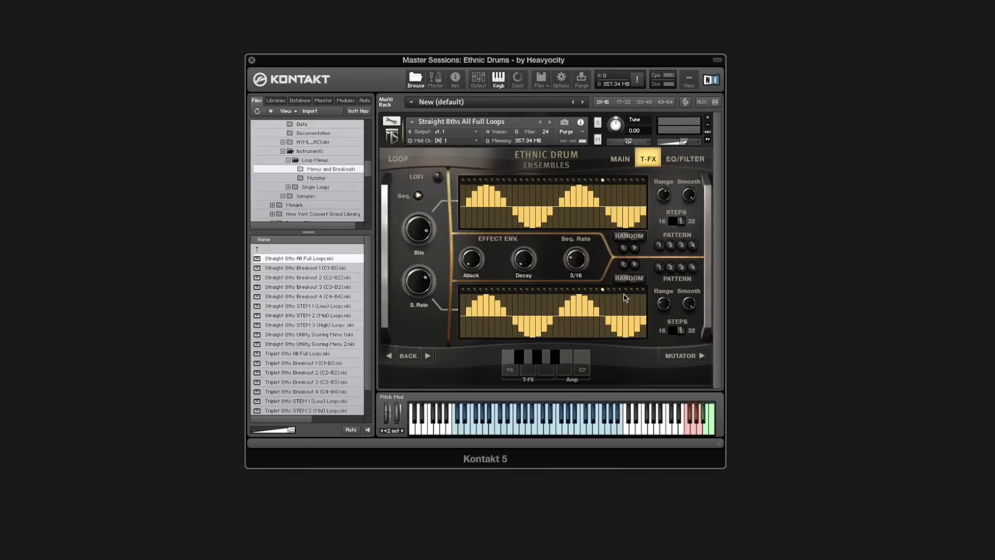
- On the EQ/Filter page, show the individual loop EQ, then turn on the master EQ and raise its LF level to 1.7 dB
{"action": "left_click", "coordinate": [675, 163]}
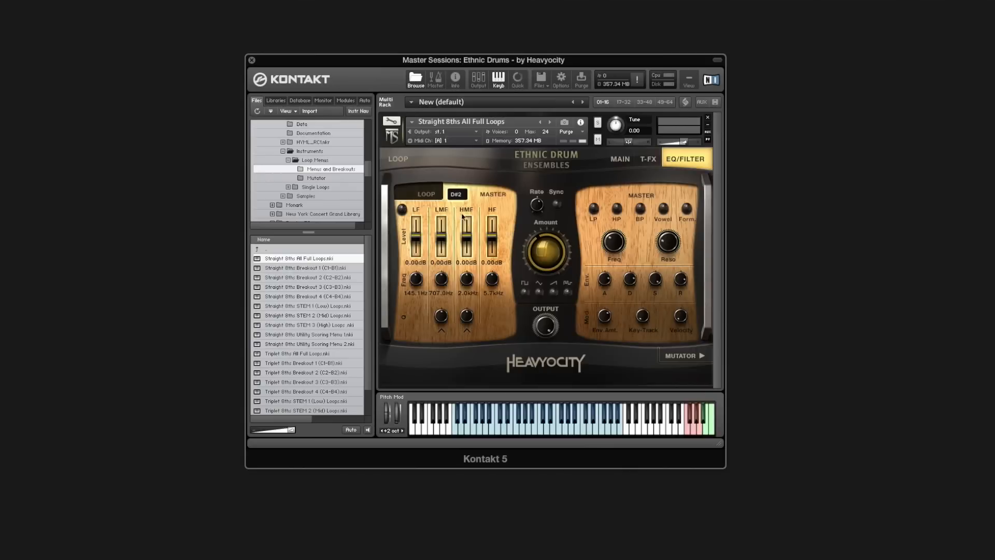
{"action": "left_click", "coordinate": [425, 196]}
{"action": "left_click", "coordinate": [402, 208]}
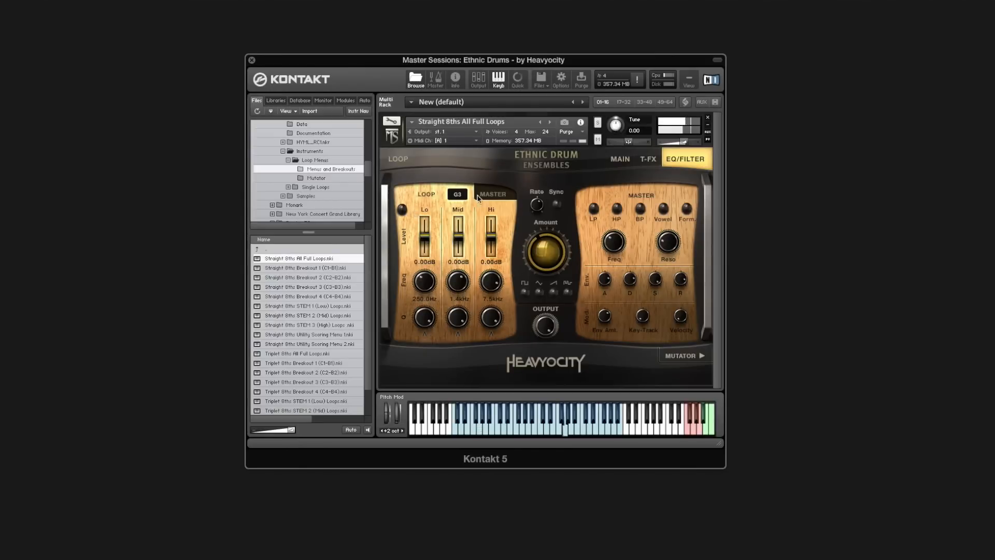
{"action": "left_click", "coordinate": [402, 208]}
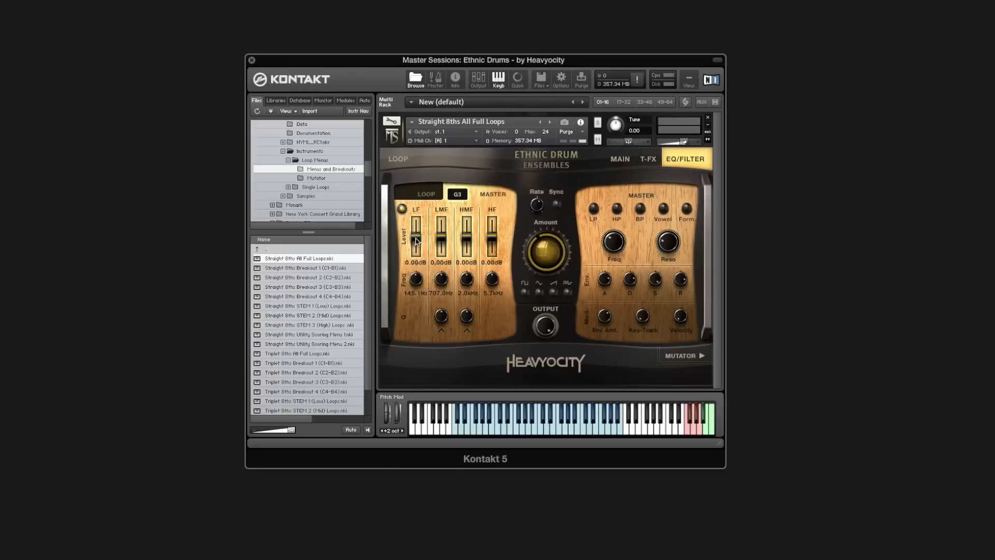
{"action": "mouse_move", "coordinate": [417, 237]}
{"action": "left_mouse_down"}
{"action": "mouse_move", "coordinate": [421, 259]}
{"action": "mouse_move", "coordinate": [425, 237]}
{"action": "left_mouse_up"}
- Turn on the master low-pass filter with tempo-synced sine modulation and adjust the filter frequency while a loop plays
{"action": "left_click", "coordinate": [593, 208]}
{"action": "mouse_move", "coordinate": [539, 204]}
{"action": "left_mouse_down"}
{"action": "mouse_move", "coordinate": [538, 215]}
{"action": "mouse_move", "coordinate": [541, 201]}
{"action": "left_mouse_up"}
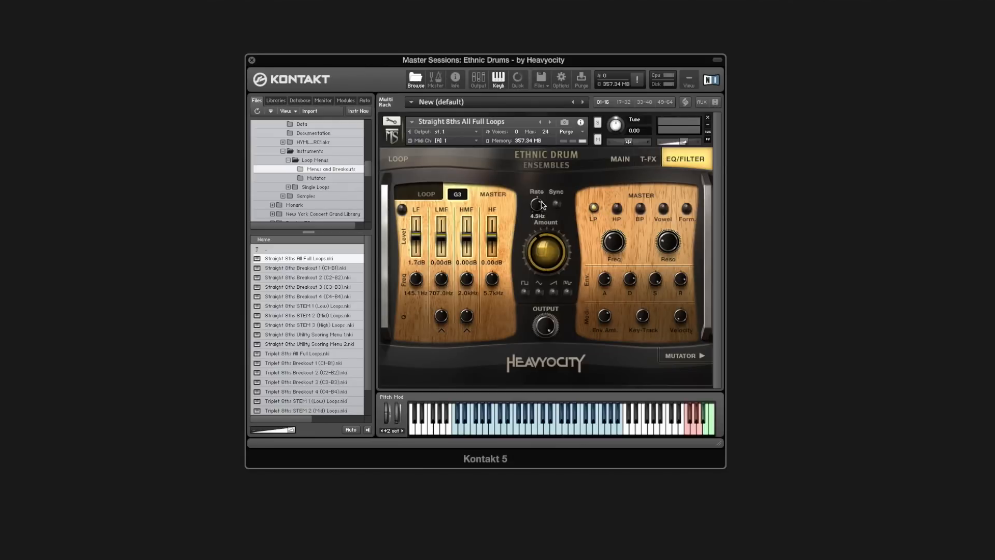
{"action": "left_click", "coordinate": [557, 205]}
{"action": "left_click", "coordinate": [539, 292]}
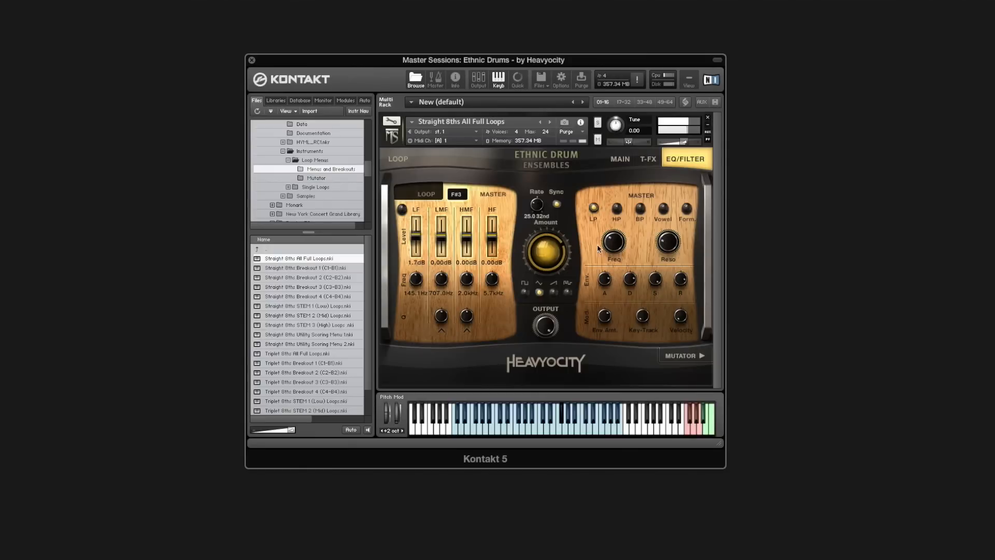
{"action": "mouse_move", "coordinate": [616, 240]}
{"action": "left_mouse_down"}
{"action": "mouse_move", "coordinate": [617, 218]}
{"action": "mouse_move", "coordinate": [616, 228]}
{"action": "left_mouse_up"}
{"action": "left_click_drag", "start_coordinate": [615, 245], "coordinate": [600, 273]}
- Change the filter modulation to the random waveform and readjust the low-pass frequency
{"action": "left_click", "coordinate": [568, 292]}
{"action": "left_click_drag", "start_coordinate": [607, 280], "coordinate": [616, 313]}
{"action": "left_click_drag", "start_coordinate": [616, 234], "coordinate": [617, 243]}
- Switch the master filter to Form with its frequency at 37.7% and change the modulation waveform back to sine
{"action": "left_click", "coordinate": [685, 208]}
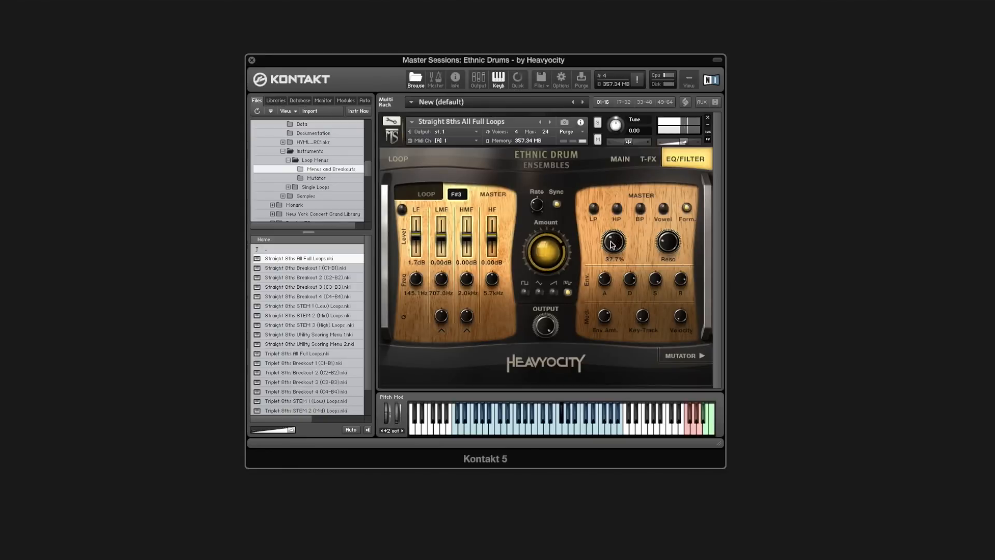
{"action": "left_click", "coordinate": [540, 292]}
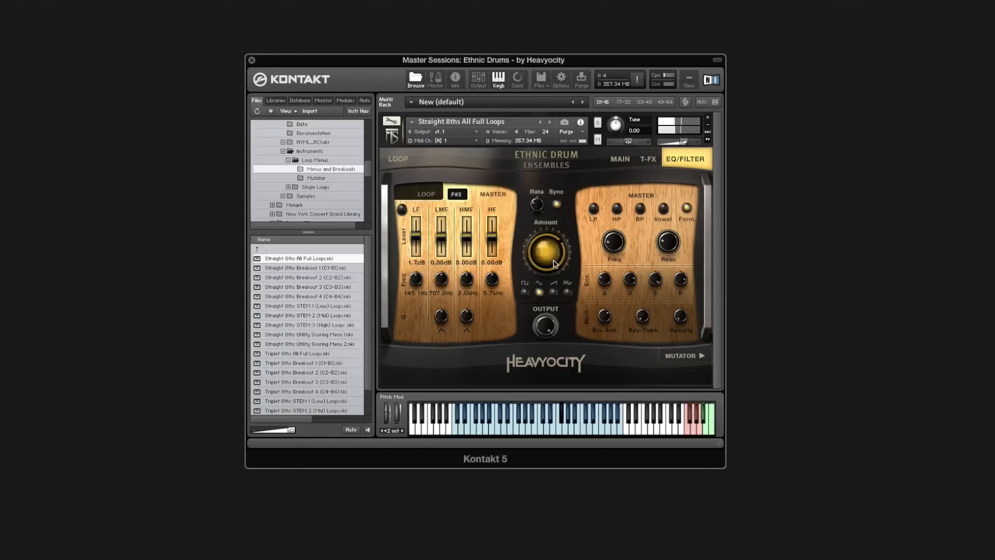